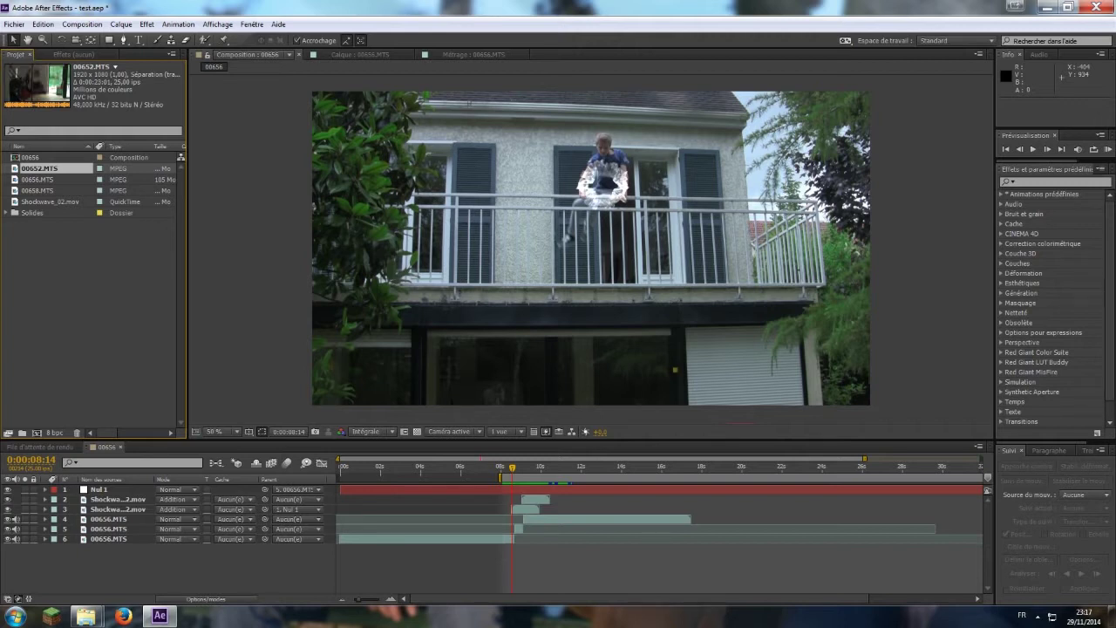
Create a new composition from the 00656.MTS footage
{"action": "left_click", "coordinate": [40, 190]}
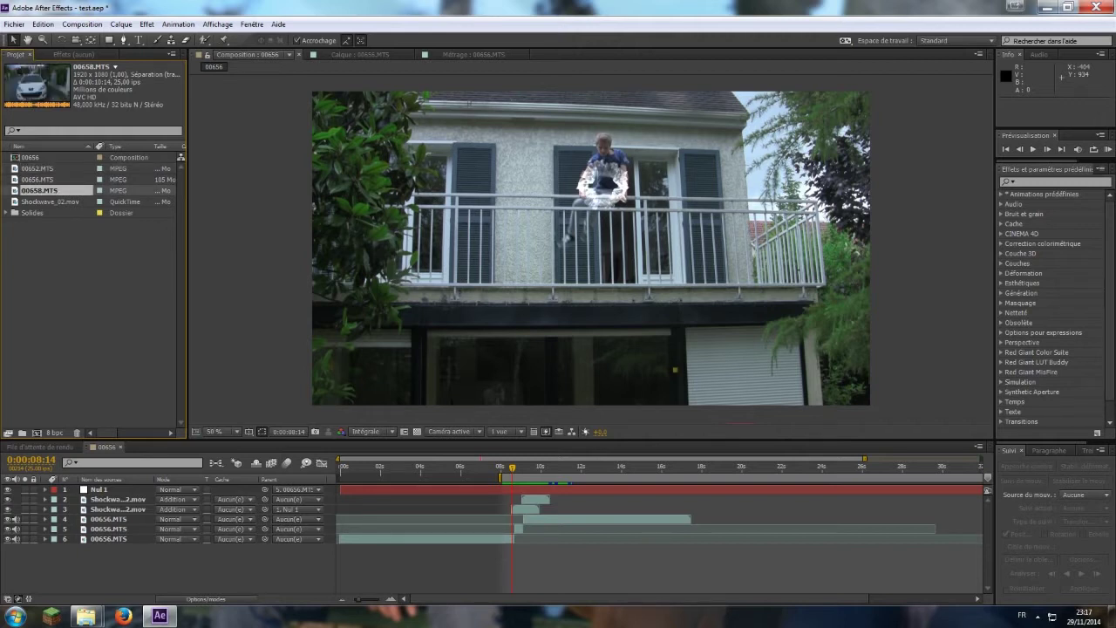
{"action": "left_click", "coordinate": [40, 179]}
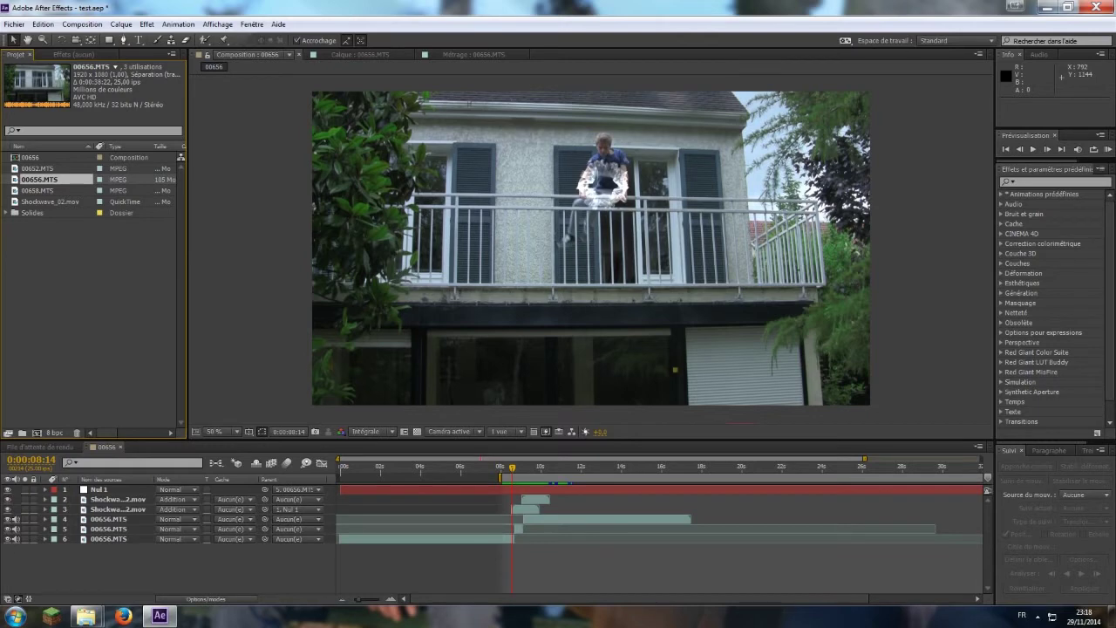
{"action": "left_click_drag", "start_coordinate": [513, 468], "coordinate": [521, 468]}
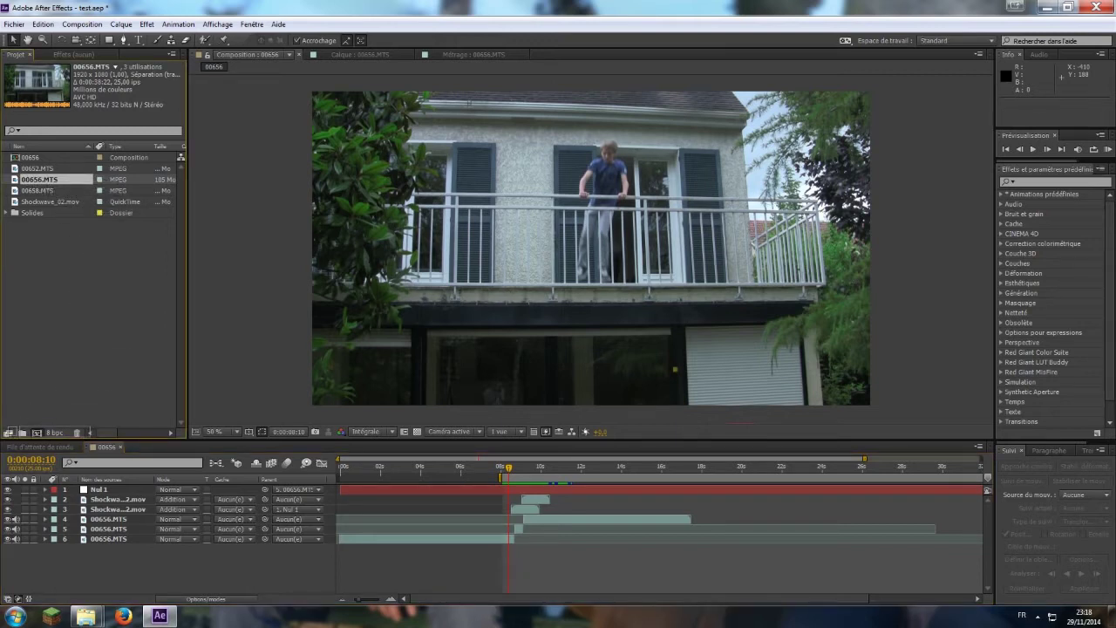
{"action": "left_click_drag", "start_coordinate": [36, 179], "coordinate": [37, 432]}
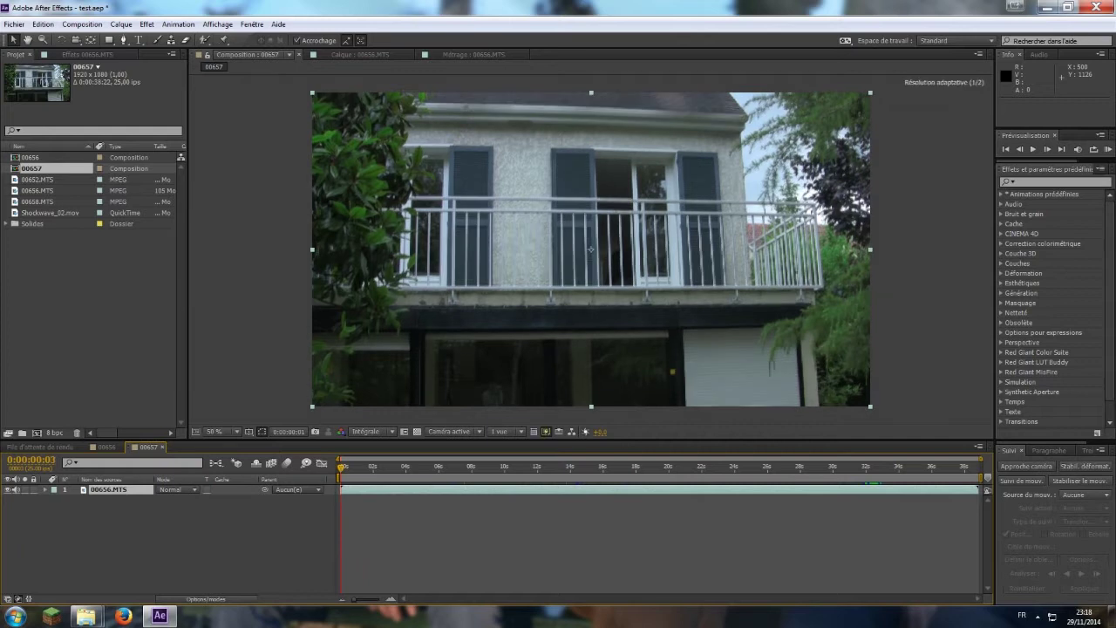
Split the 00656.MTS layer at 0:00:06:11, delete the part before the cut, and move the rest to the timeline's start
{"action": "left_click_drag", "start_coordinate": [342, 466], "coordinate": [379, 466]}
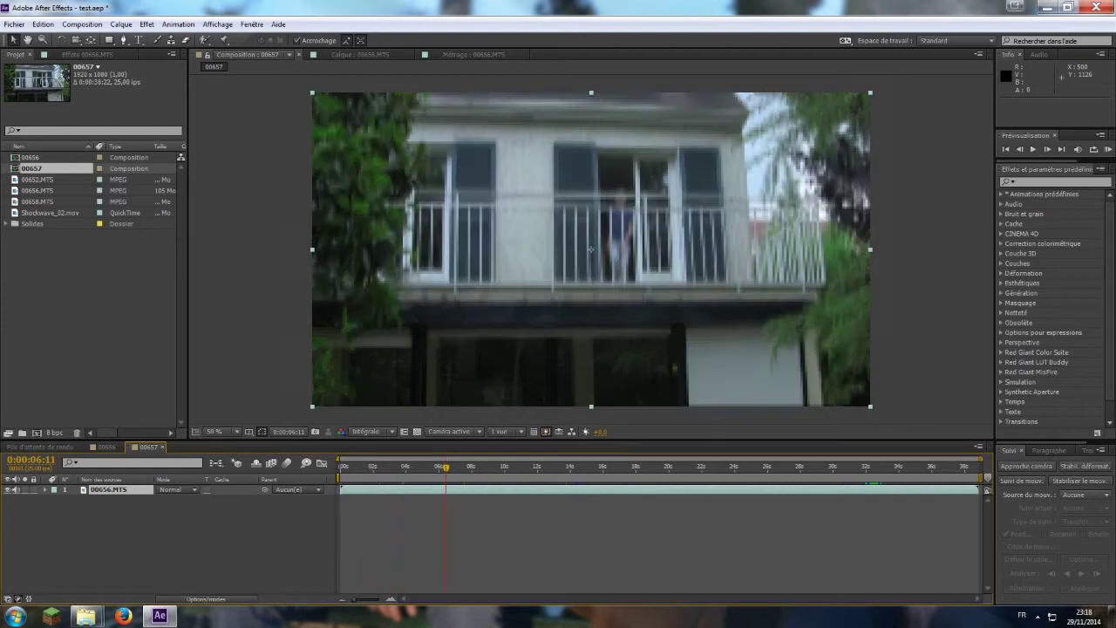
{"action": "key", "text": "ctrl+shift+d"}
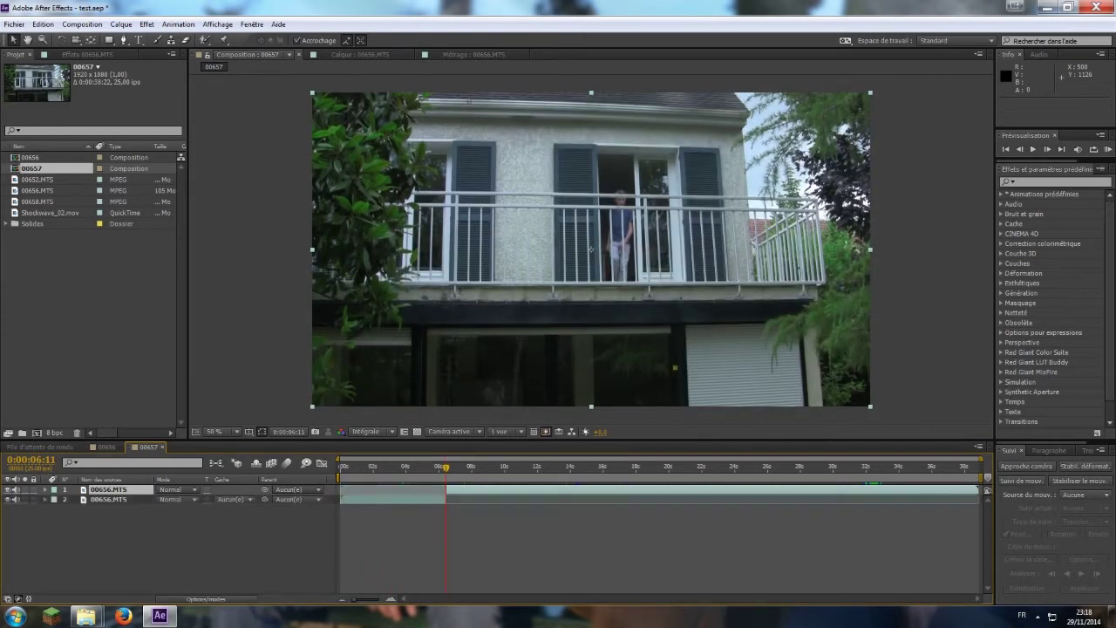
{"action": "key", "text": "Delete"}
{"action": "mouse_move", "coordinate": [463, 489]}
{"action": "left_mouse_down"}
{"action": "mouse_move", "coordinate": [355, 490]}
{"action": "mouse_move", "coordinate": [361, 467]}
{"action": "mouse_move", "coordinate": [478, 469]}
{"action": "mouse_move", "coordinate": [468, 469]}
{"action": "left_mouse_up"}
Split the clip at 0:00:07:22, where the person is up on the balcony railing
{"action": "key", "text": "space"}
{"action": "key", "text": "space"}
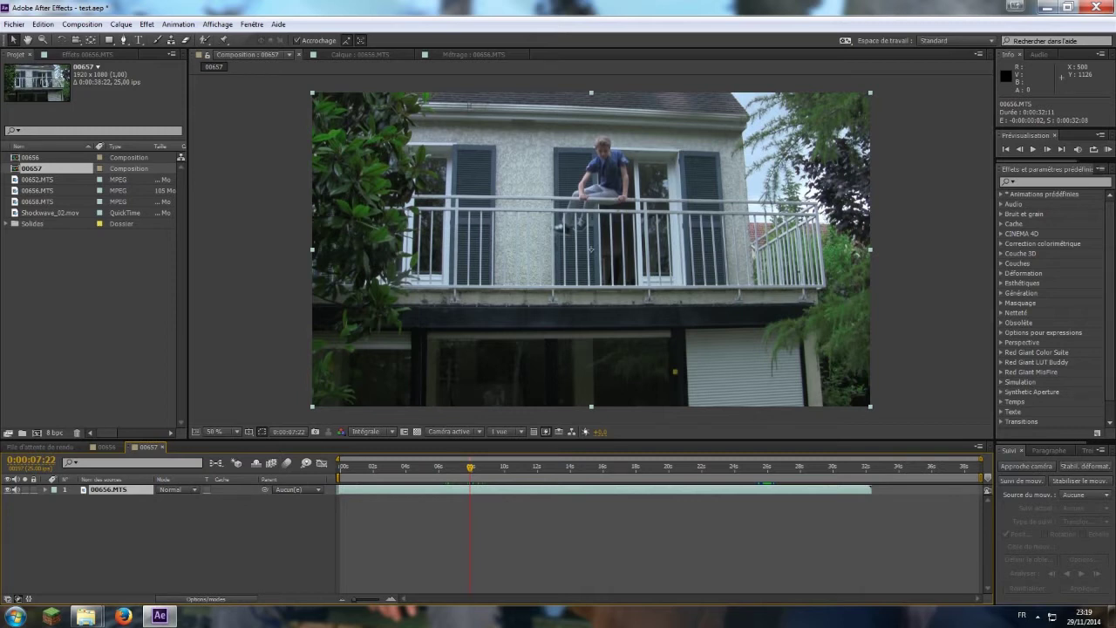
{"action": "key", "text": "ctrl+shift+d"}
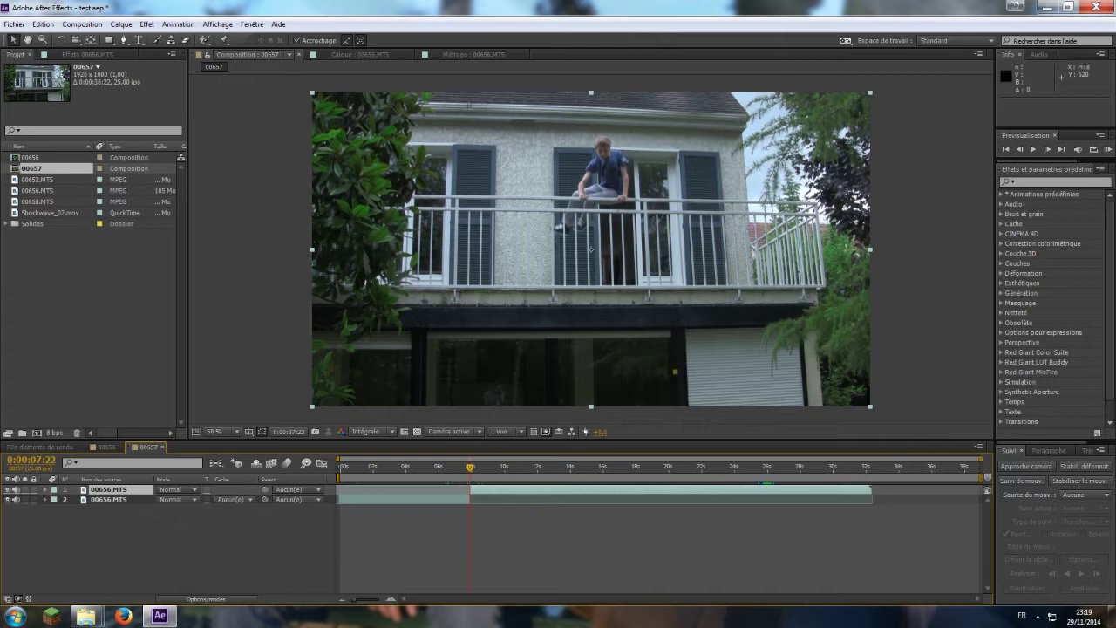
{"action": "left_click", "coordinate": [42, 24]}
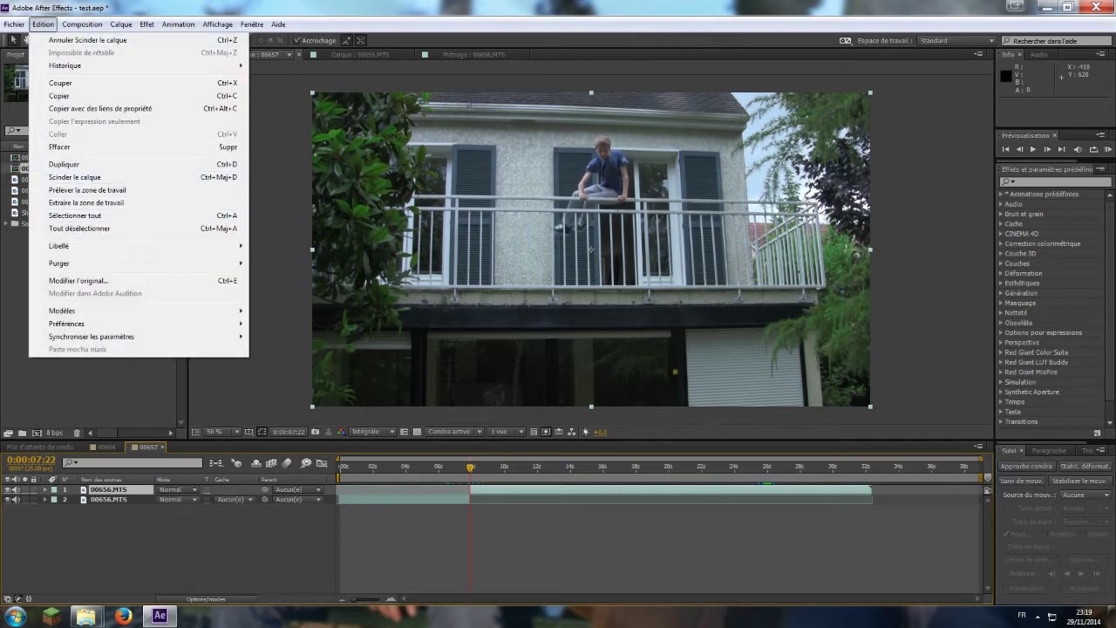
{"action": "key", "text": "Escape"}
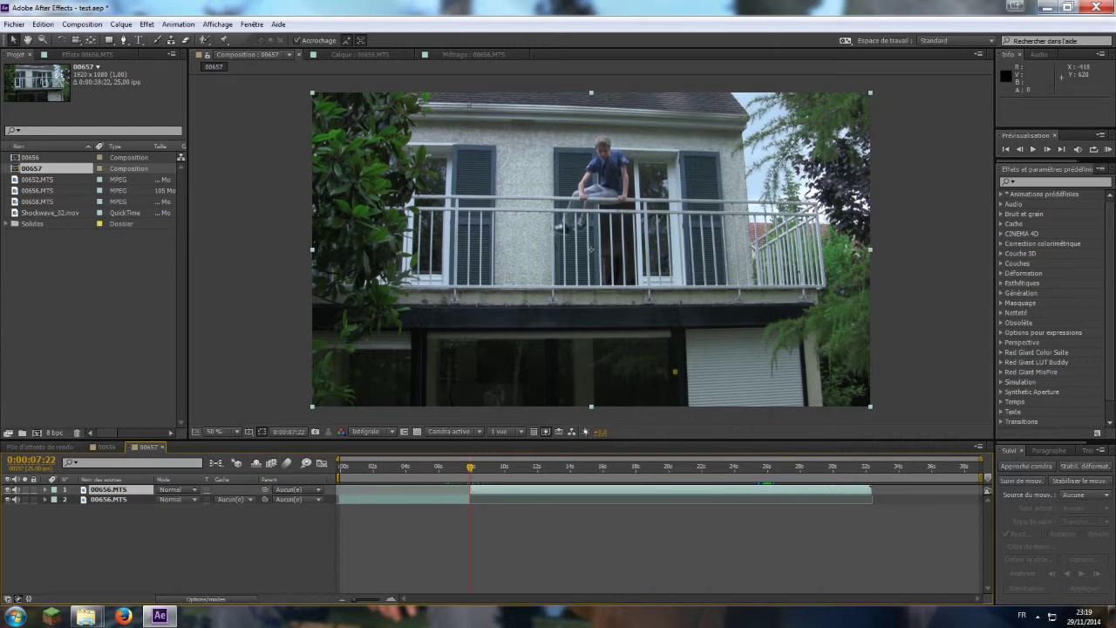
Split the second piece at 0:00:11:10, on the empty balcony, and delete the section between 0:00:07:22 and that cut
{"action": "key", "text": "space"}
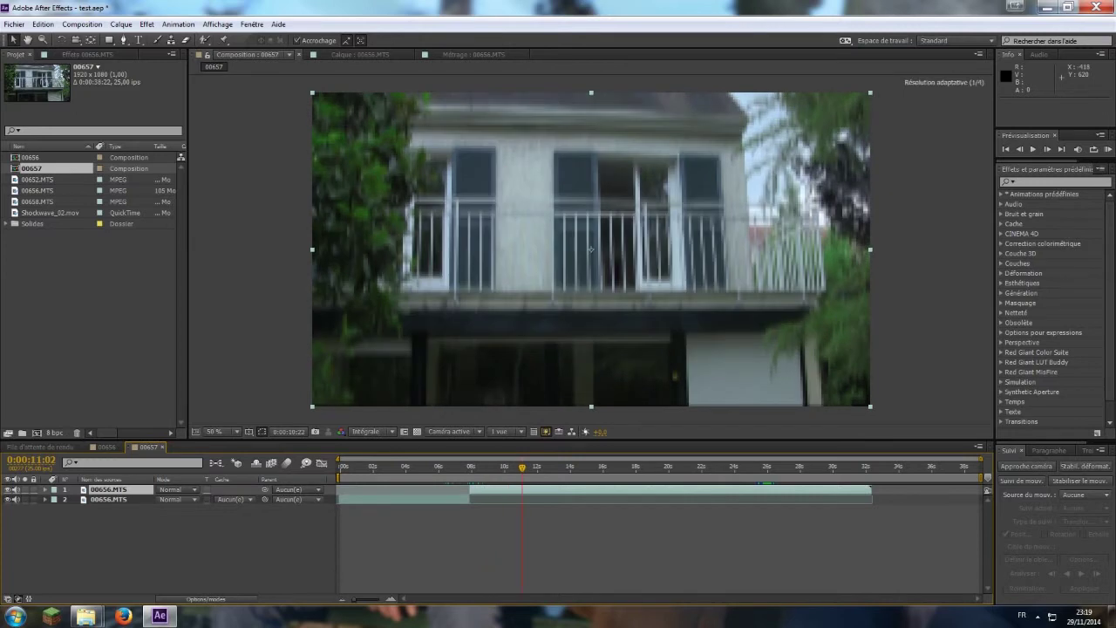
{"action": "key", "text": "space"}
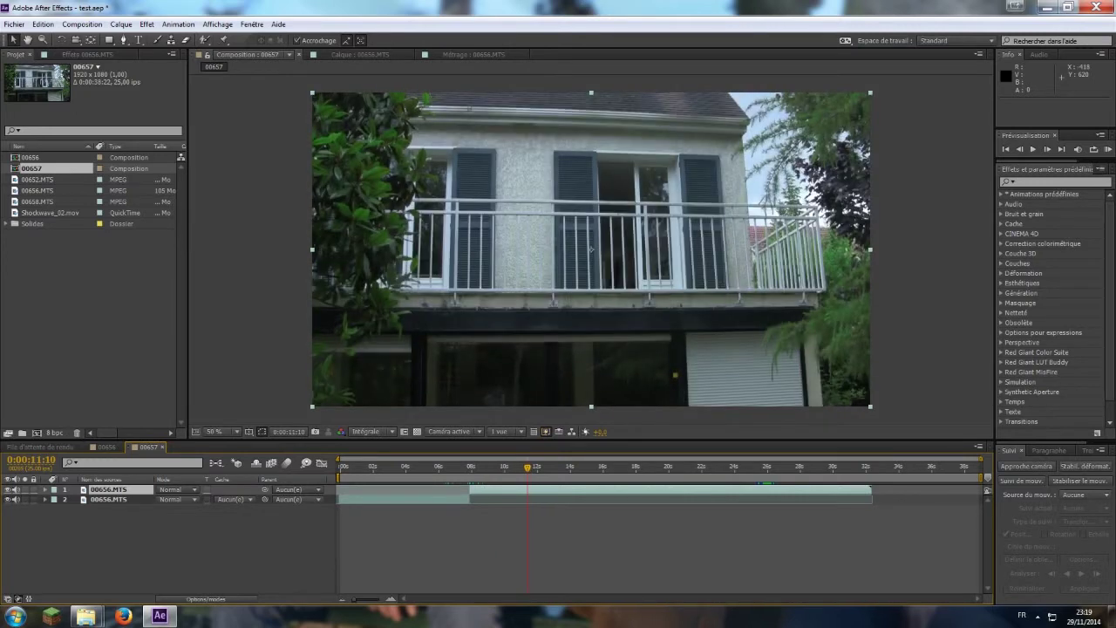
{"action": "left_click", "coordinate": [523, 542]}
{"action": "left_click", "coordinate": [532, 490]}
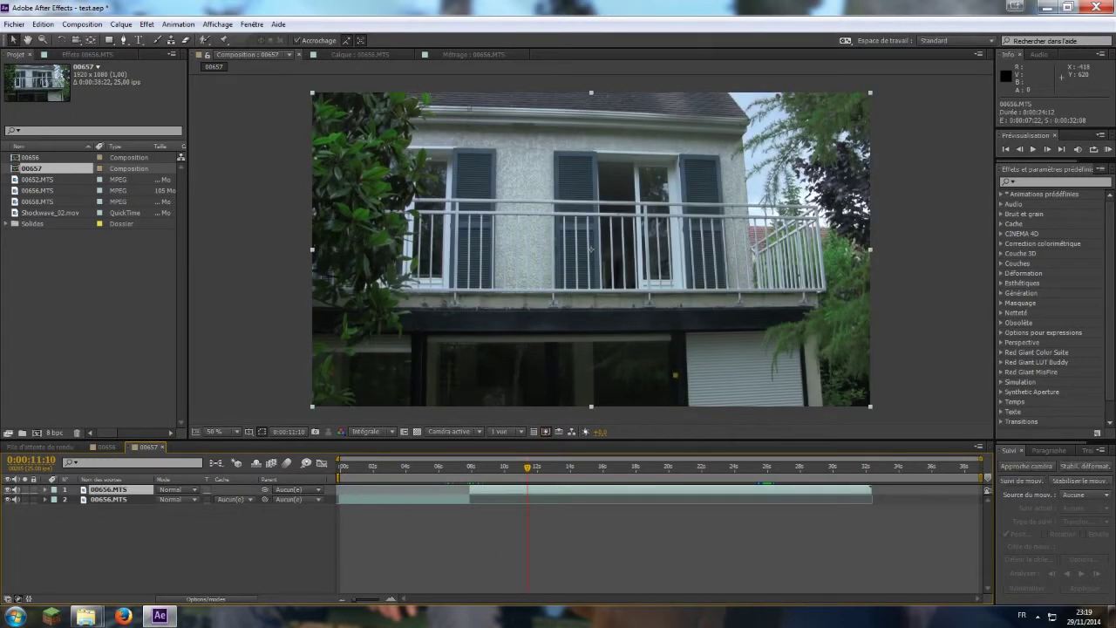
{"action": "key", "text": "ctrl+shift+d"}
{"action": "left_click", "coordinate": [404, 509]}
{"action": "left_click", "coordinate": [498, 499]}
{"action": "key", "text": "Delete"}
Move the remaining empty-balcony clip so that it starts exactly at 0:00:07:22, directly after the first clip
{"action": "left_click_drag", "start_coordinate": [540, 490], "coordinate": [484, 490]}
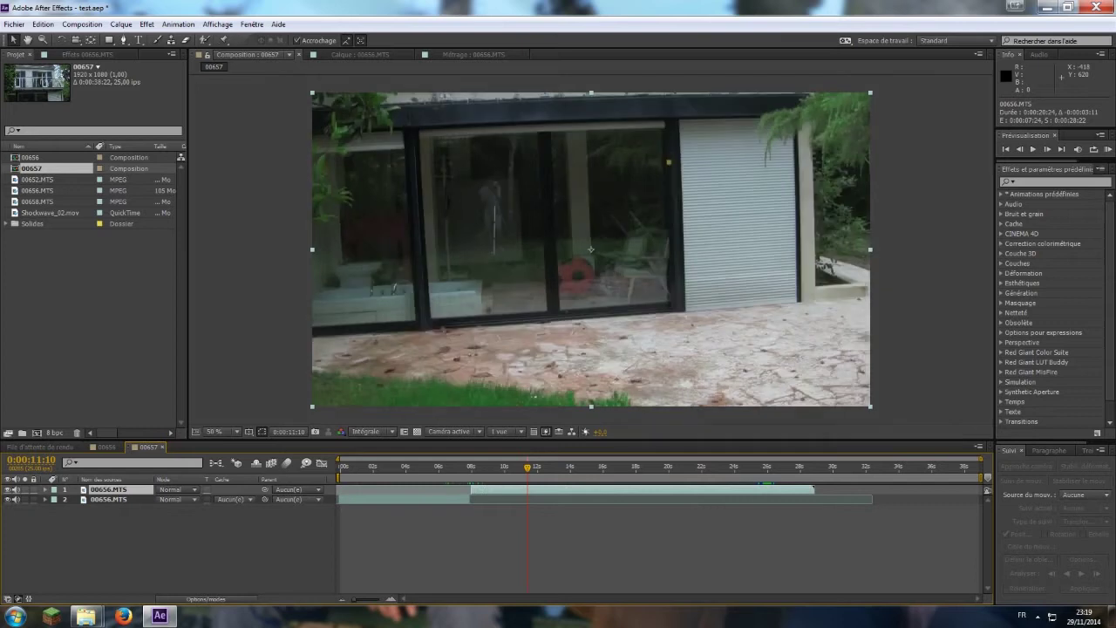
{"action": "left_click", "coordinate": [469, 467]}
{"action": "key", "text": "="}
{"action": "key", "text": "="}
{"action": "key", "text": "="}
{"action": "key", "text": "="}
{"action": "key", "text": "="}
{"action": "key", "text": "="}
{"action": "key", "text": "="}
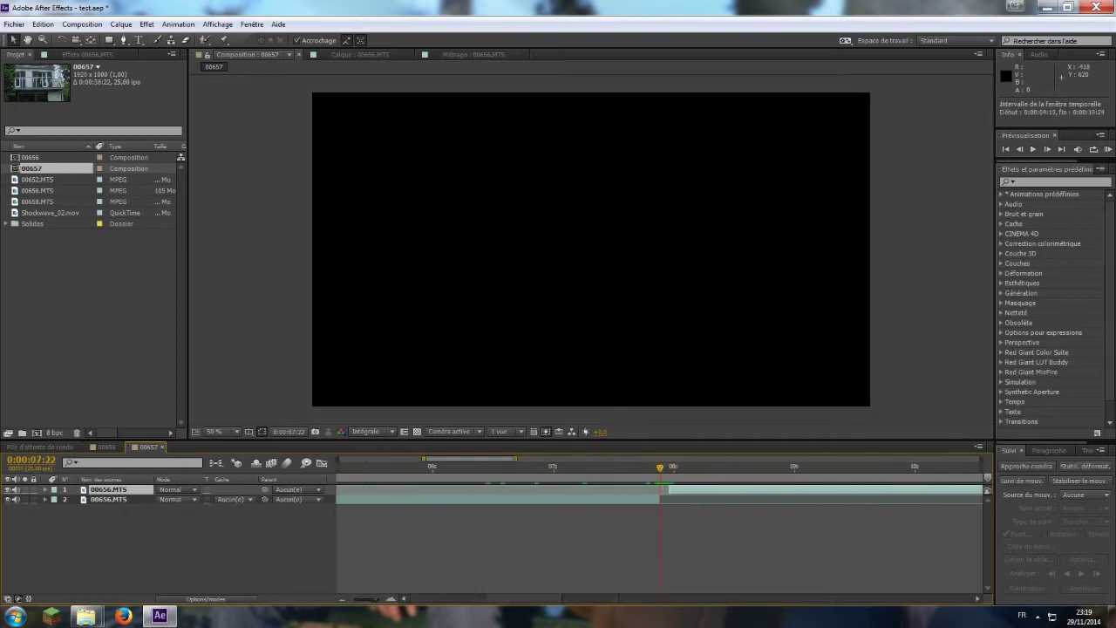
{"action": "key", "text": "="}
{"action": "key", "text": "="}
{"action": "key", "text": "alt+Page_Up"}
{"action": "key", "text": "alt+Page_Up"}
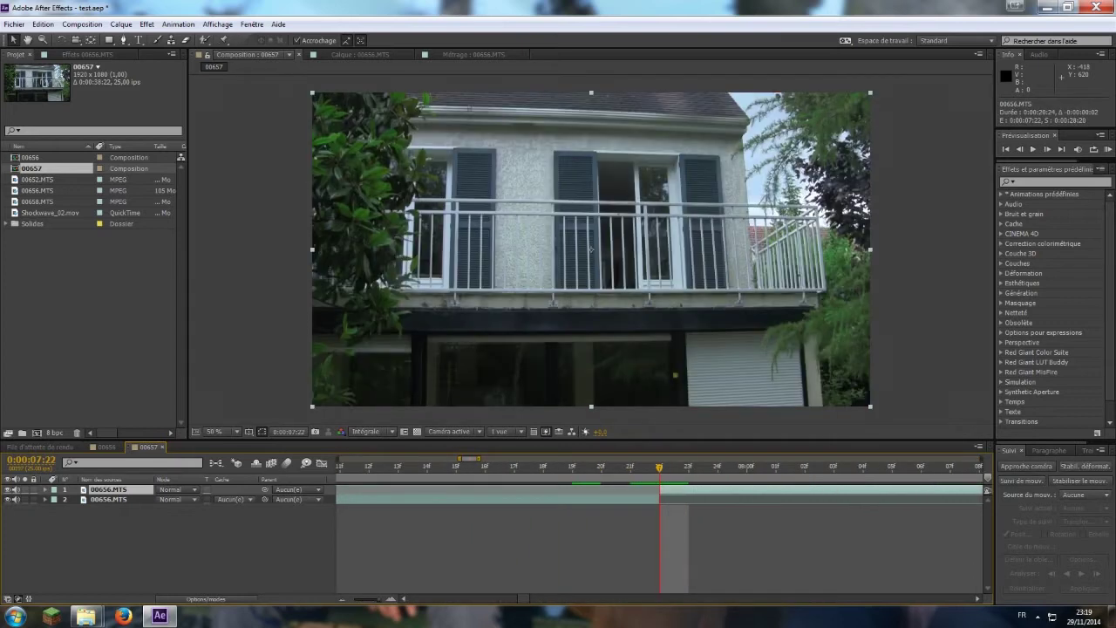
{"action": "key", "text": "semicolon"}
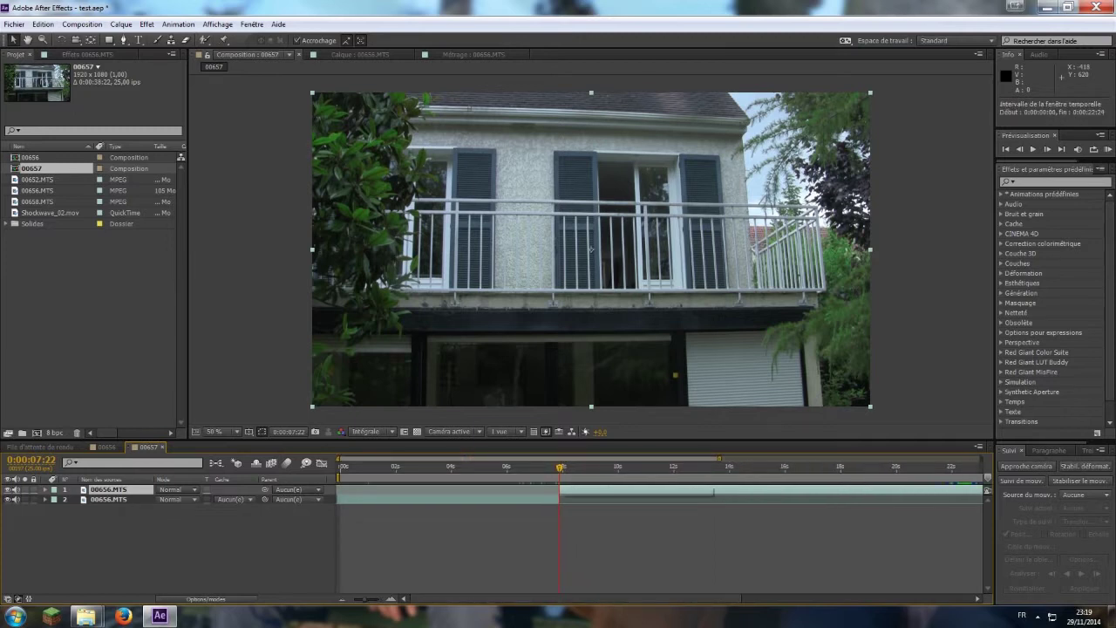
Split the top clip at 0:00:08:08 and at 0:00:20:14 in mid-jump, and delete the section between the two cuts
{"action": "mouse_move", "coordinate": [560, 467]}
{"action": "left_mouse_down"}
{"action": "mouse_move", "coordinate": [550, 467]}
{"action": "mouse_move", "coordinate": [571, 468]}
{"action": "left_mouse_up"}
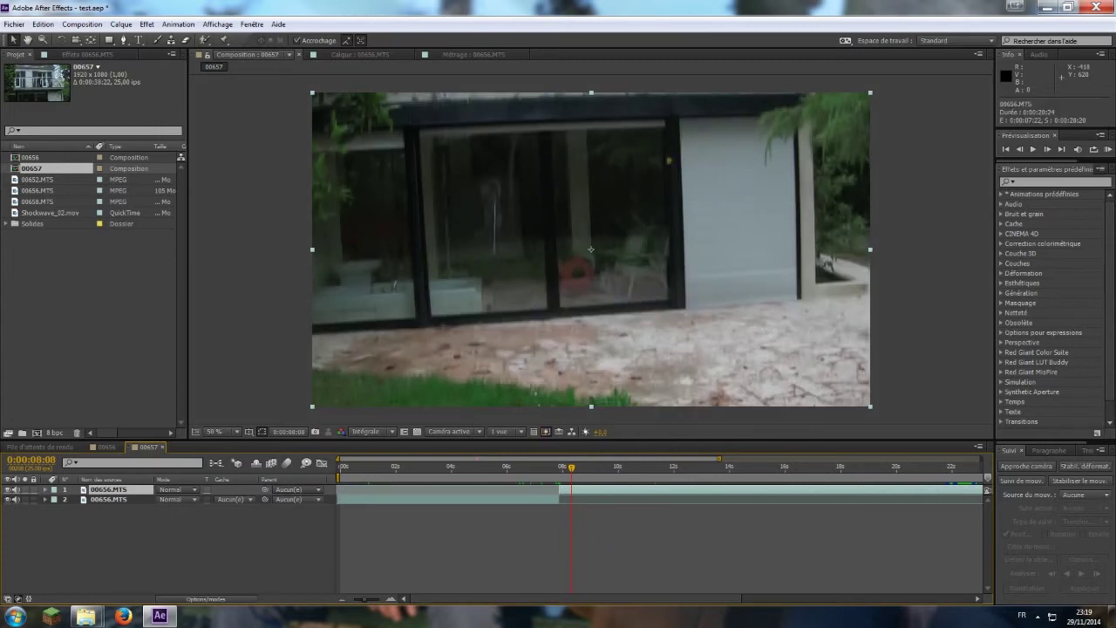
{"action": "key", "text": "ctrl+shift+d"}
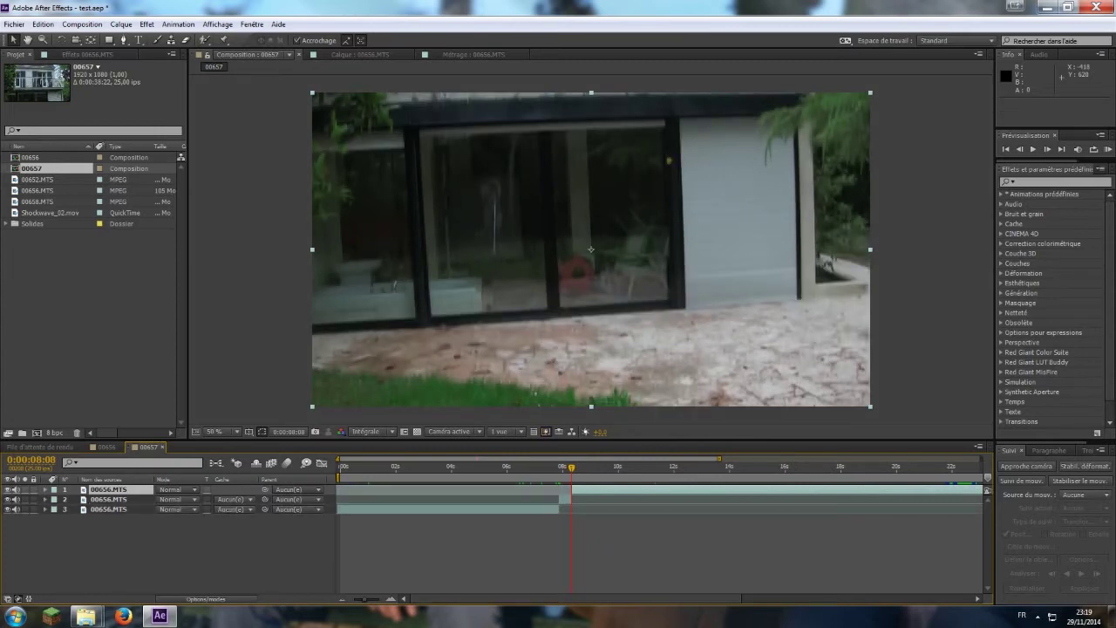
{"action": "key", "text": "space"}
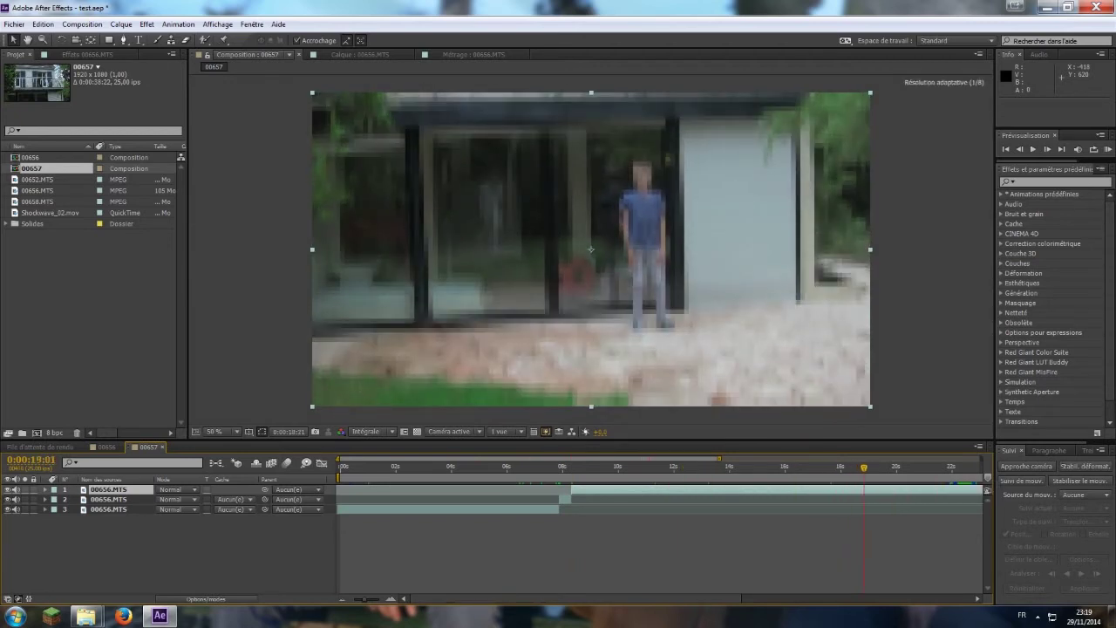
{"action": "left_click_drag", "start_coordinate": [924, 467], "coordinate": [912, 467]}
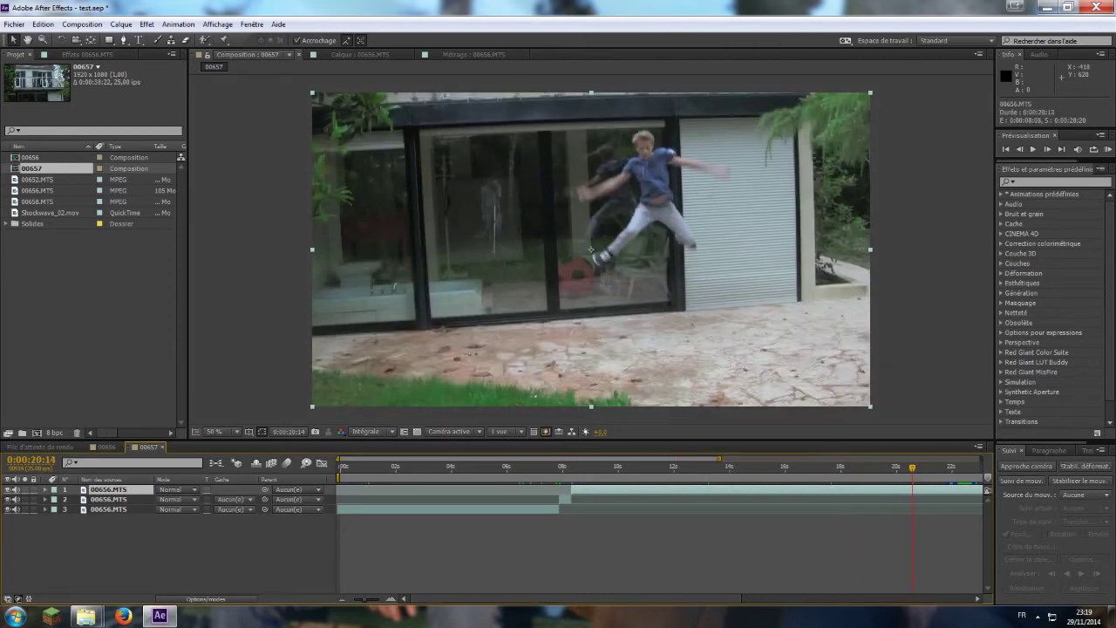
{"action": "key", "text": "ctrl+shift+d"}
{"action": "left_click", "coordinate": [741, 498]}
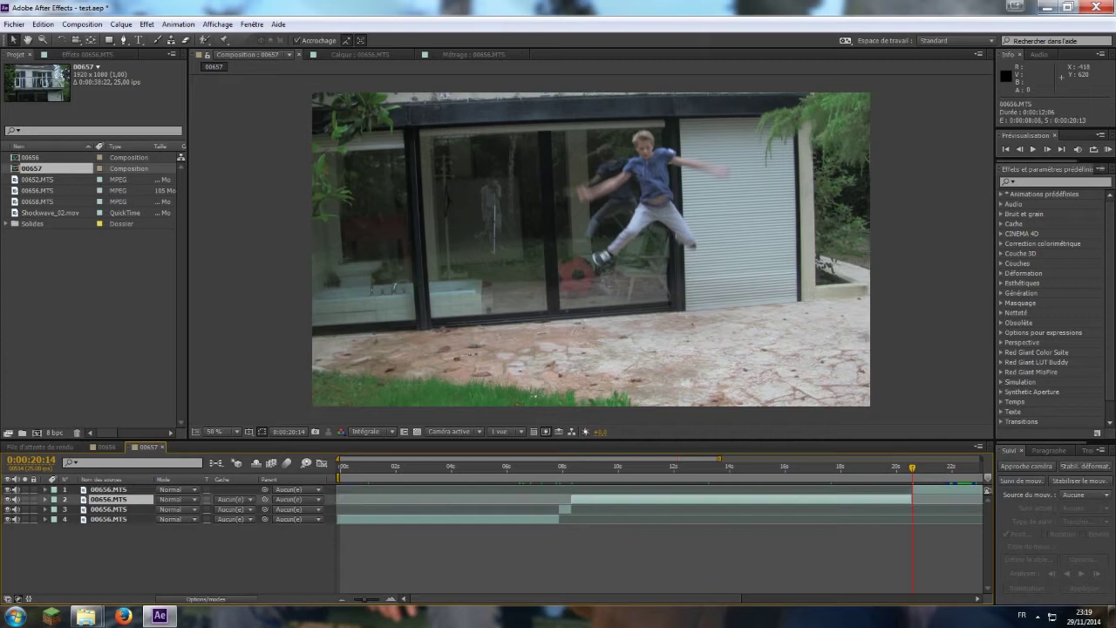
{"action": "key", "text": "Delete"}
Move the jump landing clip so that it starts exactly at 0:00:08:08, right where the preceding clip ends
{"action": "left_click_drag", "start_coordinate": [943, 489], "coordinate": [571, 467]}
{"action": "key", "text": "="}
{"action": "key", "text": "="}
{"action": "key", "text": "="}
{"action": "key", "text": "="}
{"action": "key", "text": "="}
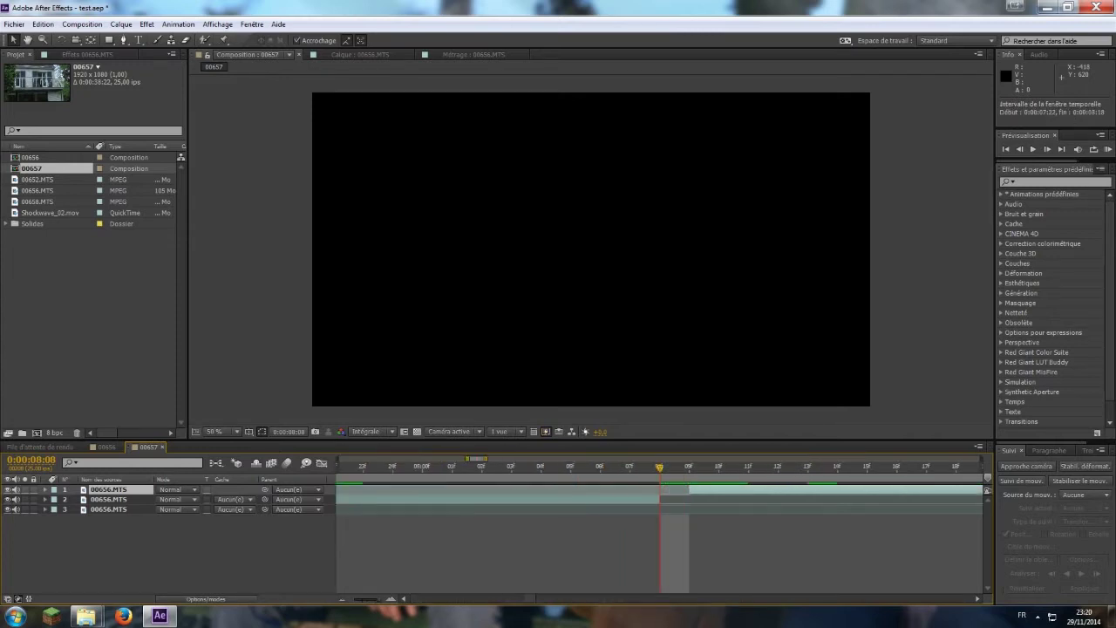
{"action": "left_click_drag", "start_coordinate": [689, 489], "coordinate": [660, 489]}
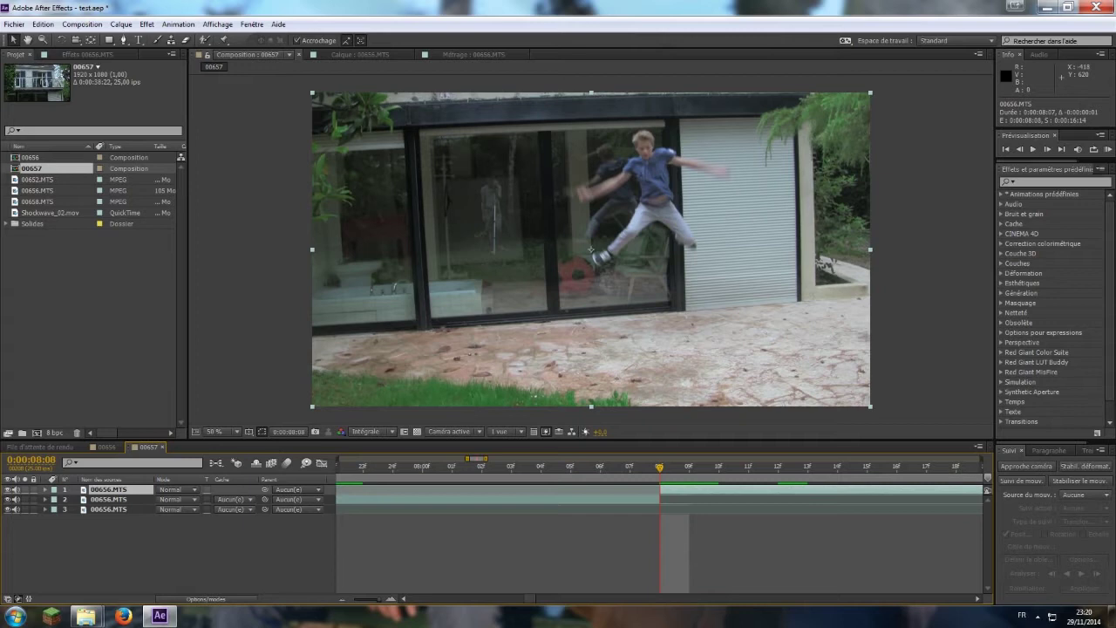
{"action": "key", "text": "semicolon"}
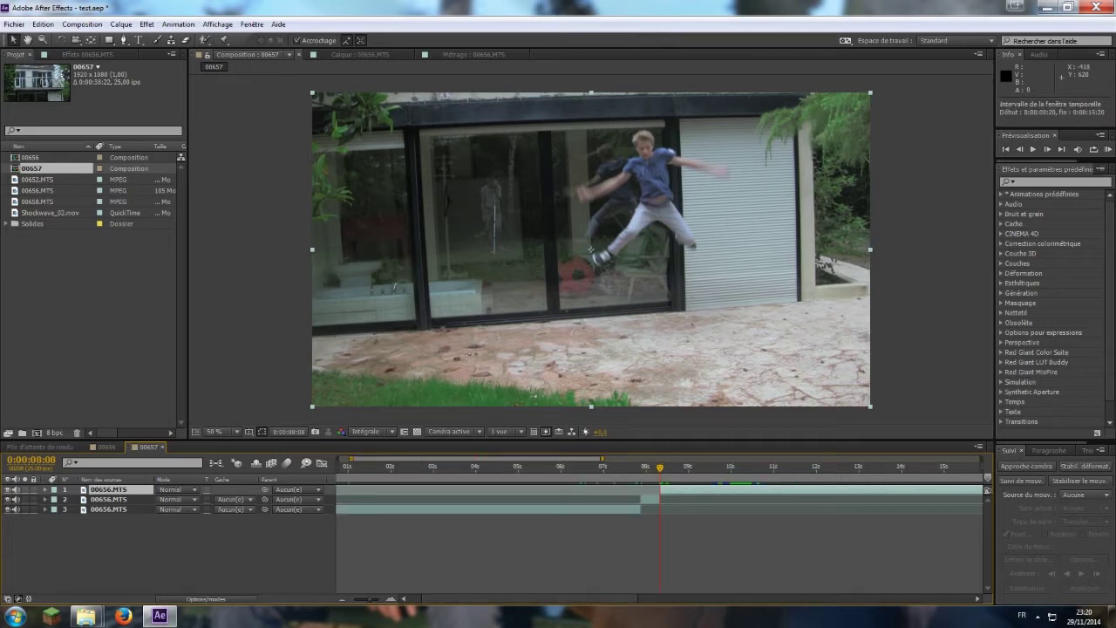
Set the work area to begin shortly before the 0:00:07:22 cut and preview the edited sequence
{"action": "key", "text": "minus"}
{"action": "left_click_drag", "start_coordinate": [339, 478], "coordinate": [546, 478]}
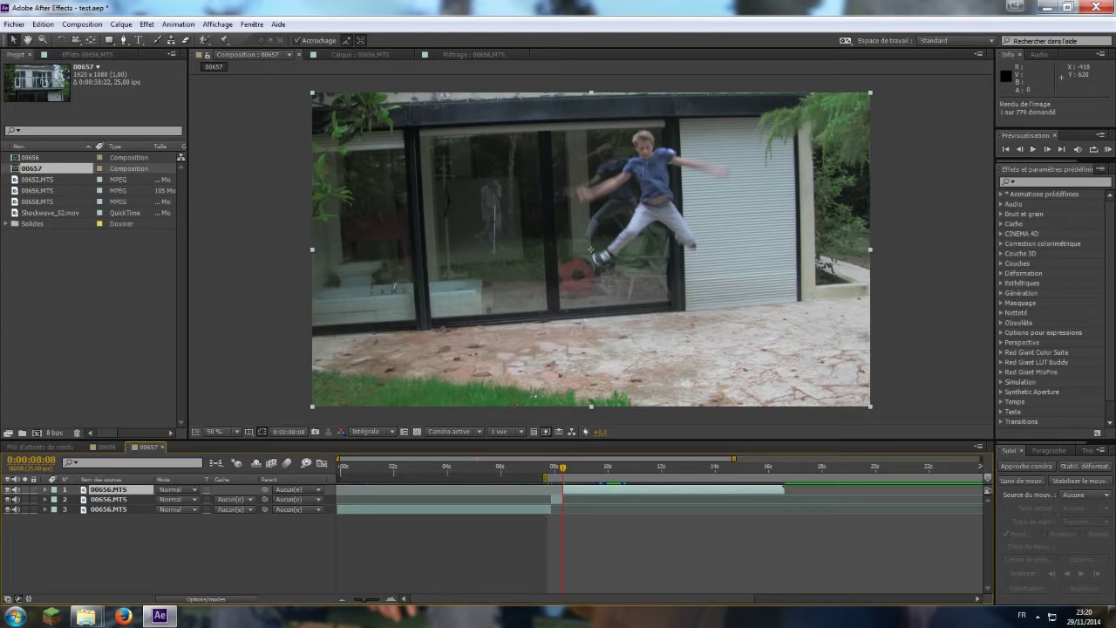
{"action": "key", "text": "space"}
{"action": "left_click_drag", "start_coordinate": [546, 477], "coordinate": [534, 478]}
{"action": "key", "text": "space"}
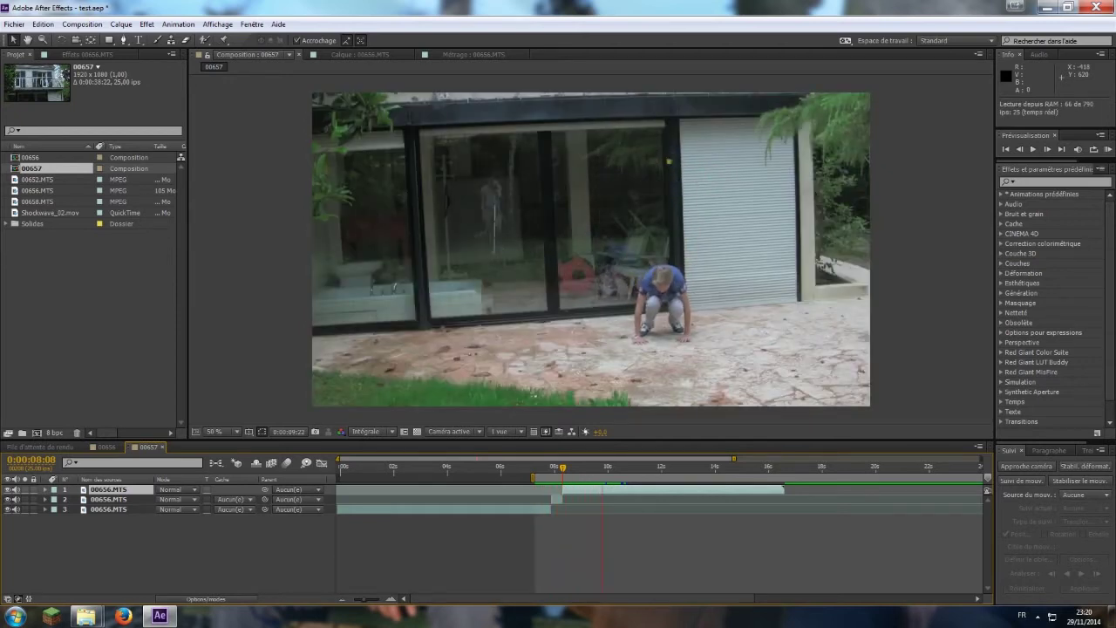
{"action": "key", "text": "space"}
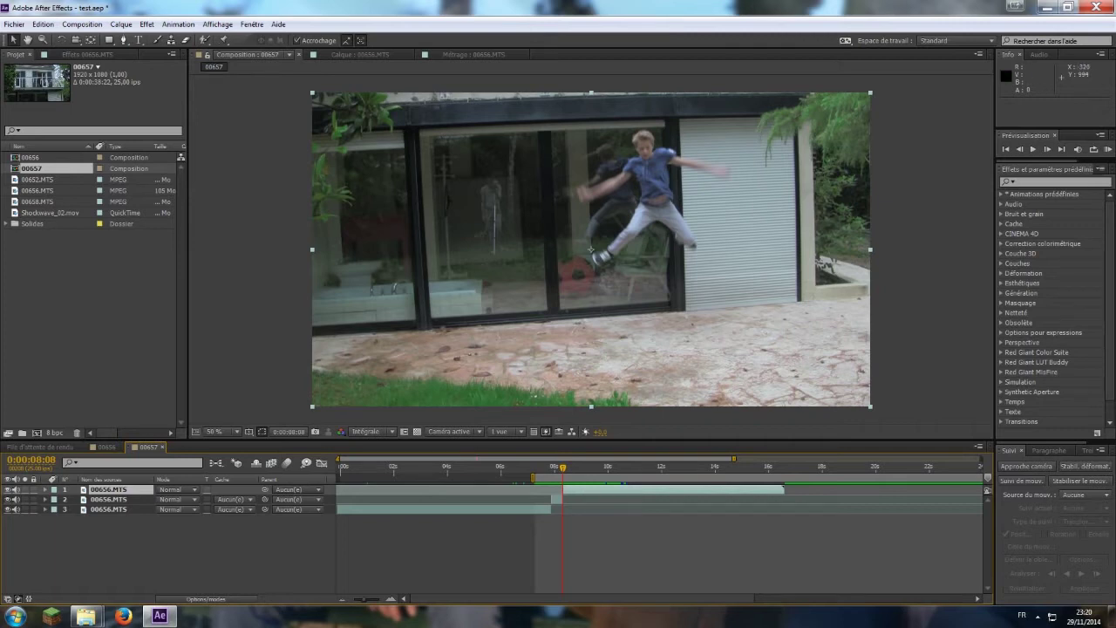
Open the Shockwave_02.mov footage and scrub through it to examine the effect
{"action": "left_click", "coordinate": [54, 212]}
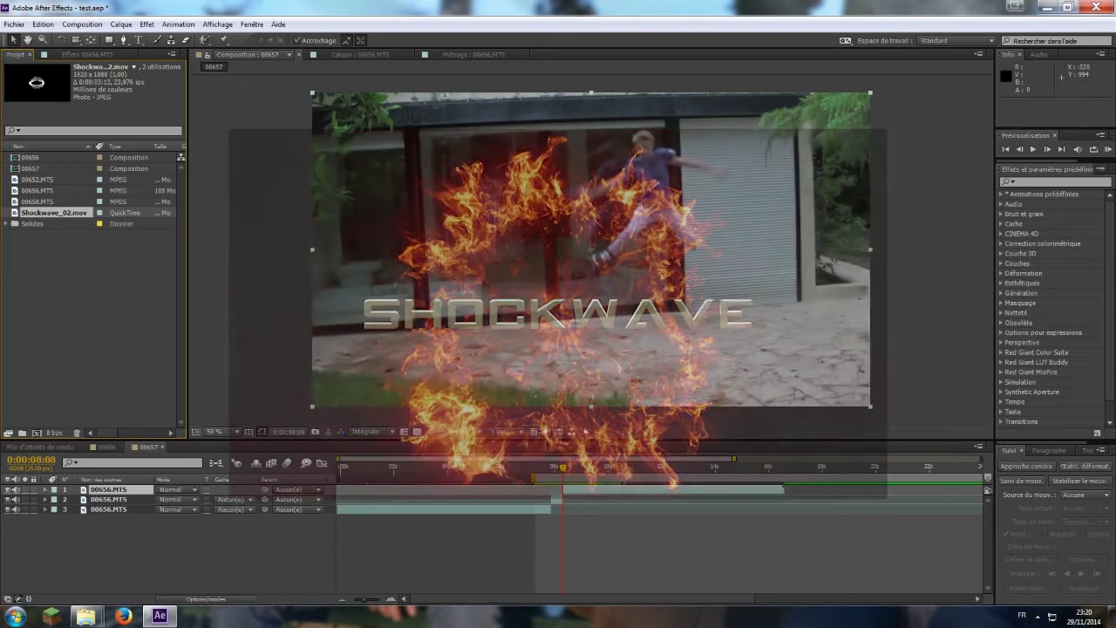
{"action": "double_click", "coordinate": [52, 212]}
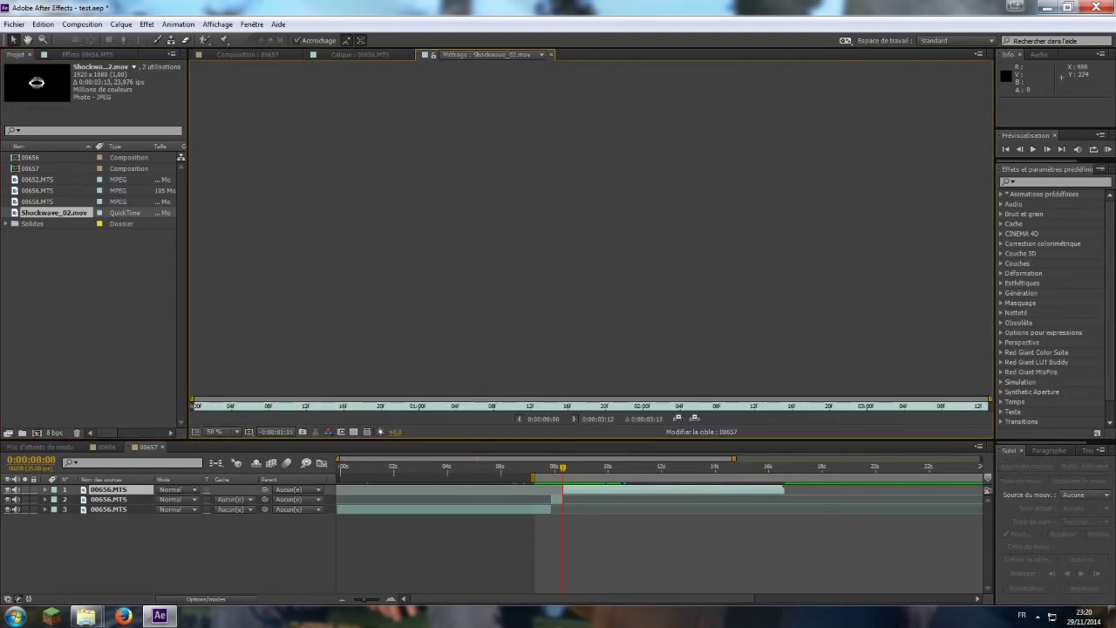
{"action": "left_click_drag", "start_coordinate": [204, 405], "coordinate": [820, 406]}
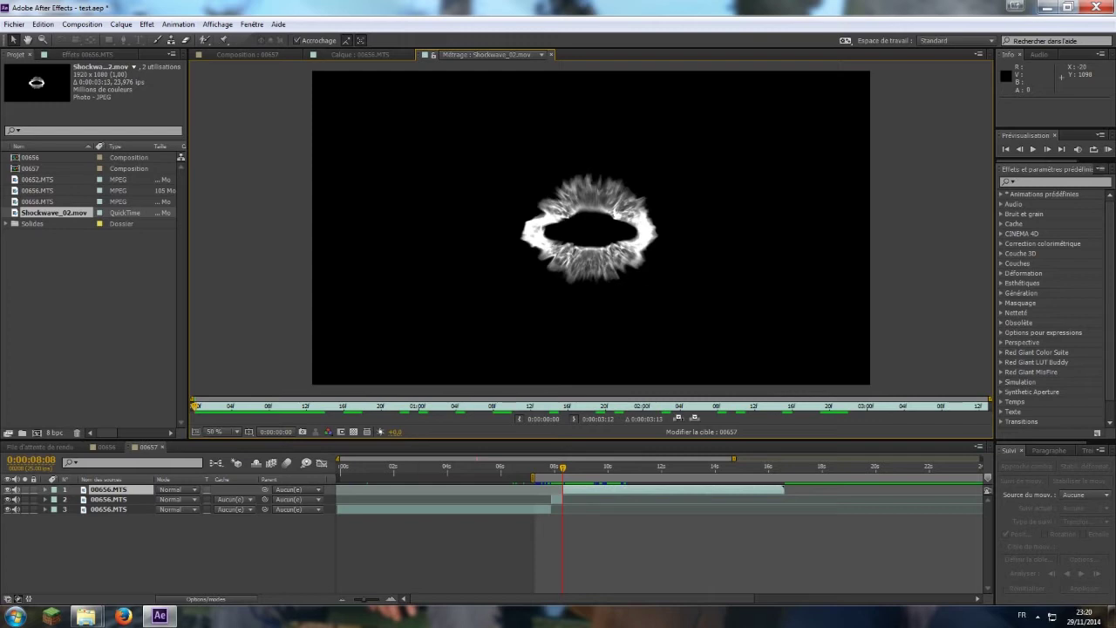
Add Shockwave_02.mov as the top layer starting at 0:00:07:18 and set its blending mode to Addition
{"action": "left_click_drag", "start_coordinate": [55, 212], "coordinate": [548, 489]}
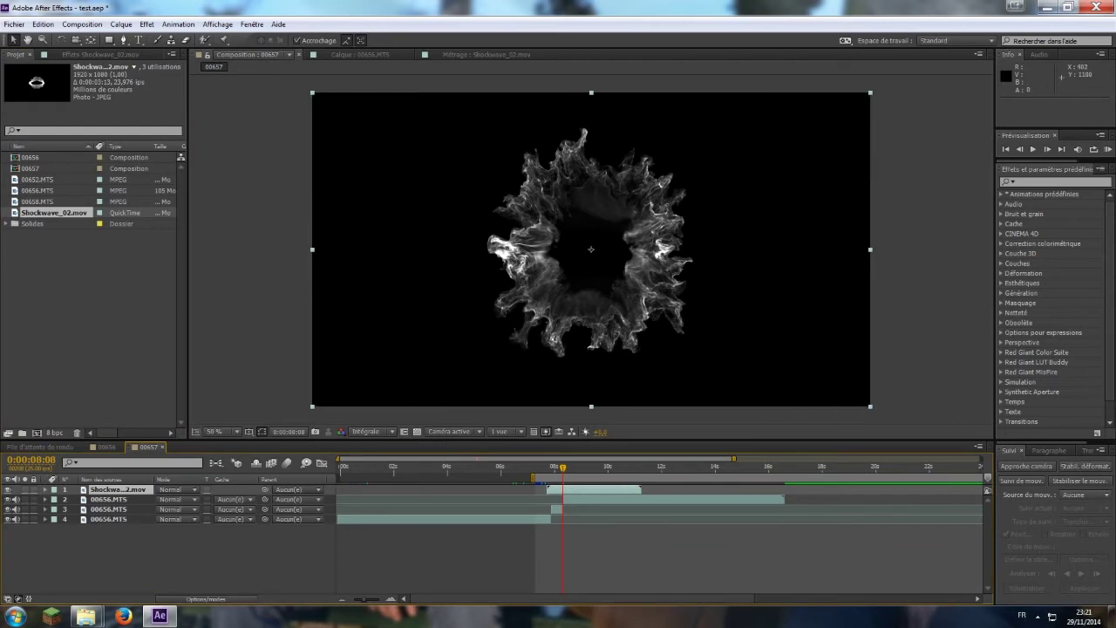
{"action": "left_click", "coordinate": [174, 489]}
{"action": "left_click", "coordinate": [181, 223]}
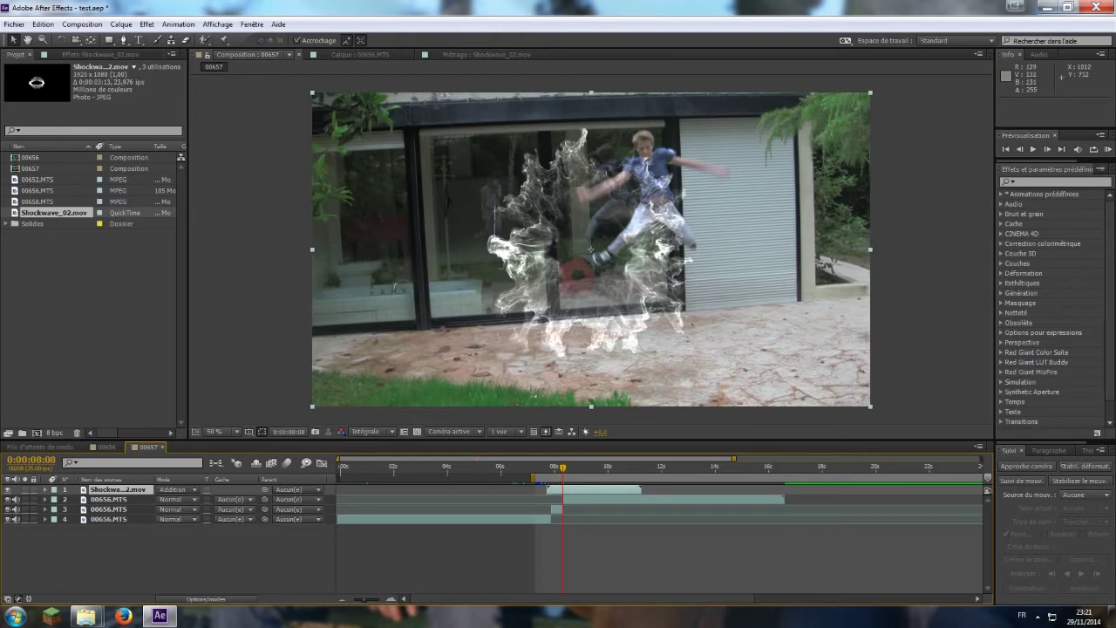
Examine the shockwave frame by frame between 0:00:07:18 and the 0:00:07:22 cut, ending on its first frame
{"action": "left_click_drag", "start_coordinate": [562, 467], "coordinate": [547, 467]}
{"action": "key", "text": "Page_Down"}
{"action": "key", "text": "Page_Down"}
{"action": "key", "text": "Page_Down"}
{"action": "key", "text": "Page_Down"}
{"action": "key", "text": "Page_Down"}
{"action": "left_click_drag", "start_coordinate": [364, 599], "coordinate": [377, 599]}
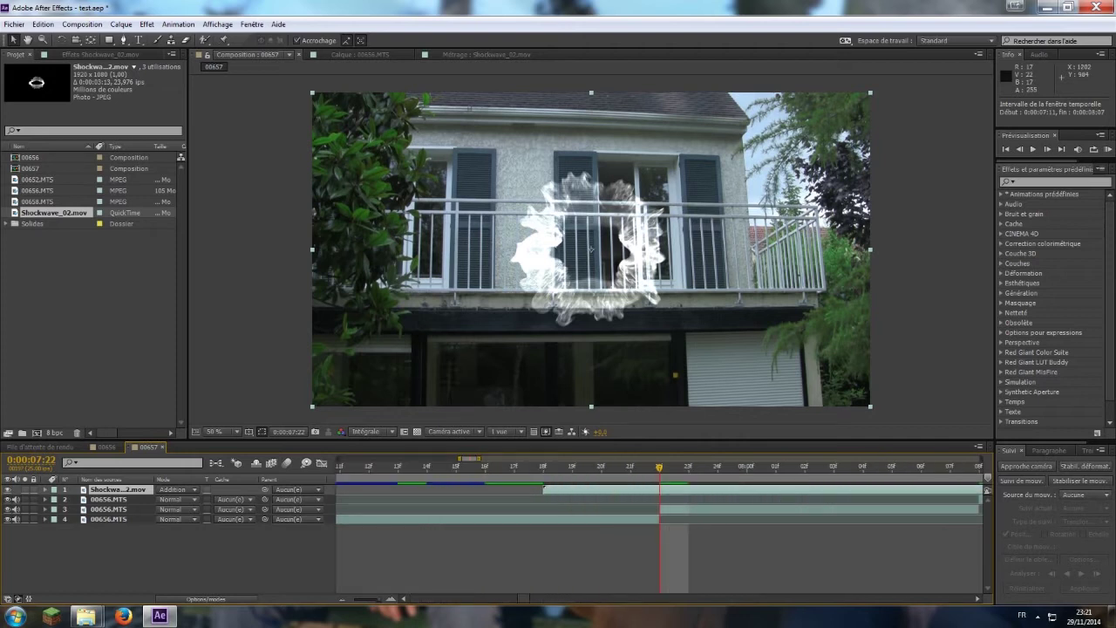
{"action": "key", "text": "Page_Up"}
{"action": "key", "text": "Page_Up"}
{"action": "key", "text": "Page_Up"}
{"action": "key", "text": "Page_Up"}
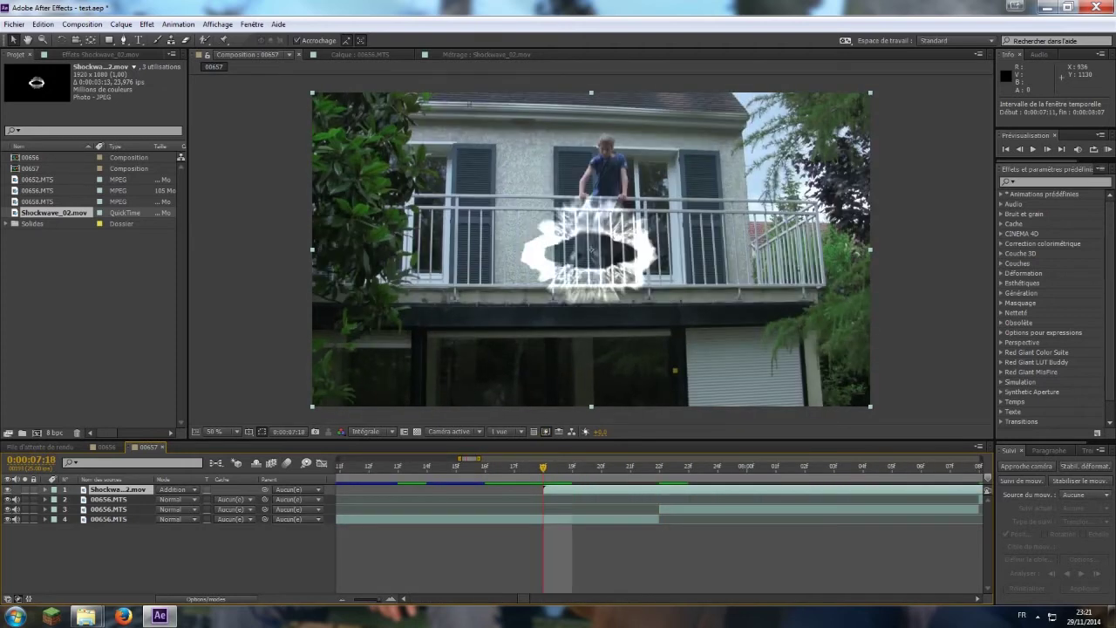
Scale the Shockwave_02.mov layer down to under half size and move it over the man's torso at about 1020, 316
{"action": "left_click_drag", "start_coordinate": [870, 94], "coordinate": [728, 116]}
{"action": "left_click_drag", "start_coordinate": [721, 159], "coordinate": [725, 158]}
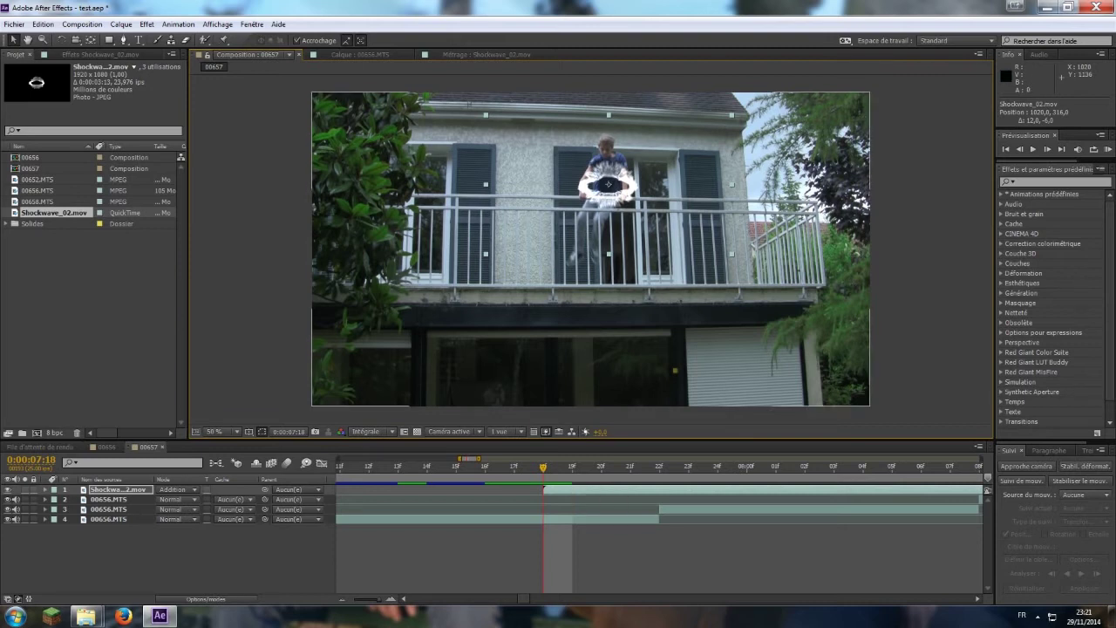
Add a null object above the Shockwave_02.mov layer in the composition
{"action": "key", "text": "minus"}
{"action": "key", "text": "minus"}
{"action": "key", "text": "minus"}
{"action": "key", "text": "minus"}
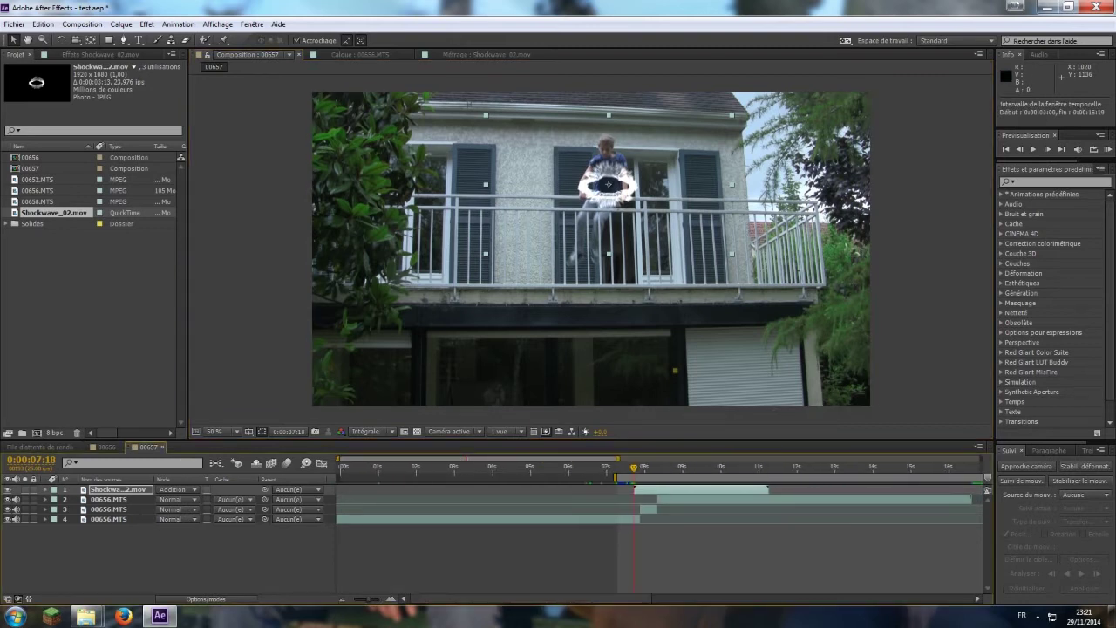
{"action": "mouse_move", "coordinate": [634, 467]}
{"action": "left_mouse_down"}
{"action": "mouse_move", "coordinate": [654, 467]}
{"action": "mouse_move", "coordinate": [634, 469]}
{"action": "left_mouse_up"}
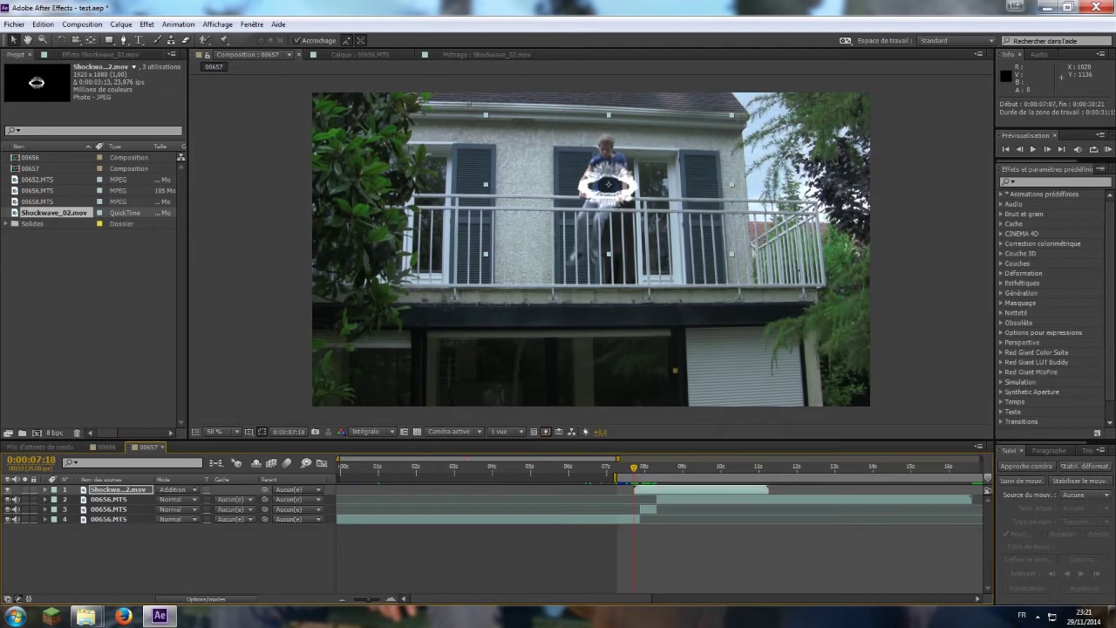
{"action": "left_click", "coordinate": [122, 24]}
{"action": "mouse_move", "coordinate": [148, 42]}
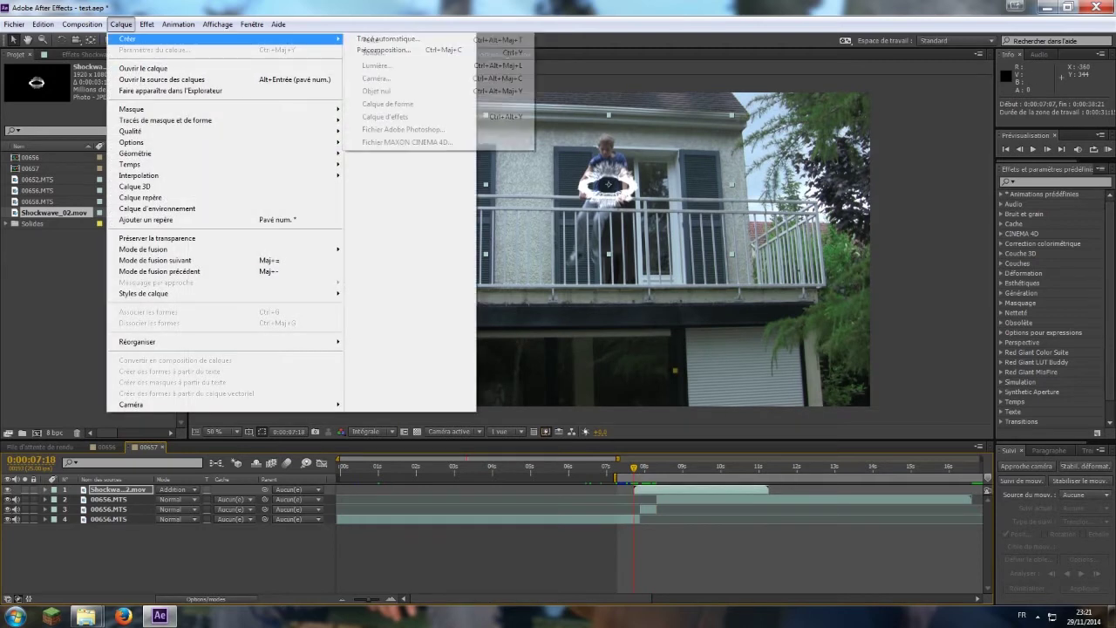
{"action": "left_click", "coordinate": [384, 91]}
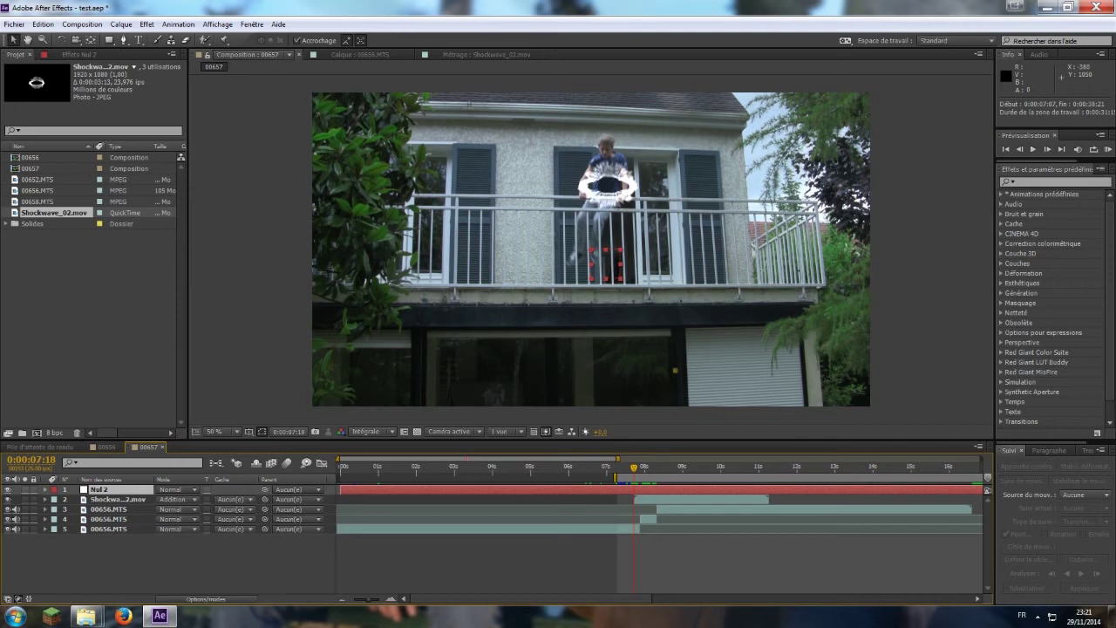
Select the short 00656.MTS clip starting at 0:00:07:22, go to 0:00:07:24, and make the motion tracking controls readily accessible
{"action": "left_click", "coordinate": [109, 519]}
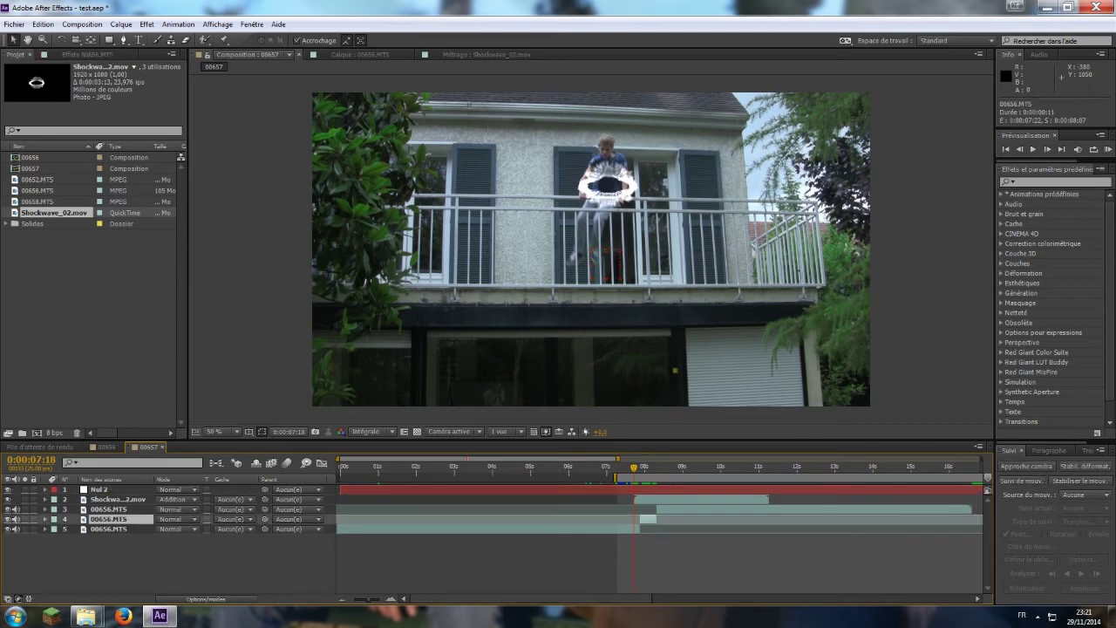
{"action": "key", "text": "Page_Down"}
{"action": "key", "text": "Page_Down"}
{"action": "key", "text": "Page_Down"}
{"action": "key", "text": "Page_Up"}
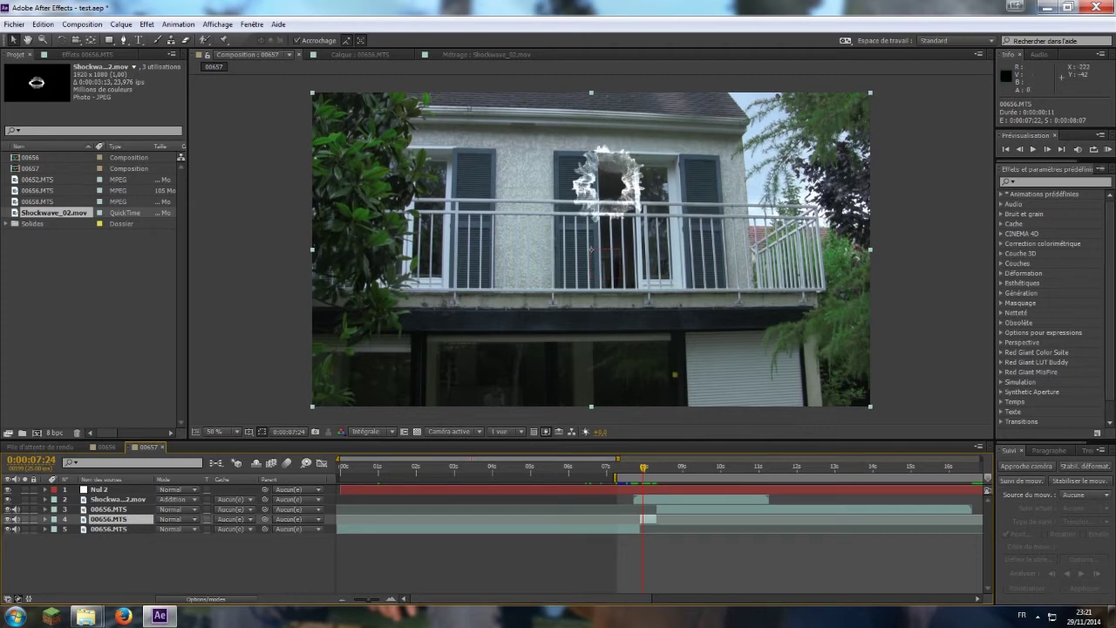
{"action": "left_click", "coordinate": [252, 24]}
{"action": "left_click", "coordinate": [264, 274]}
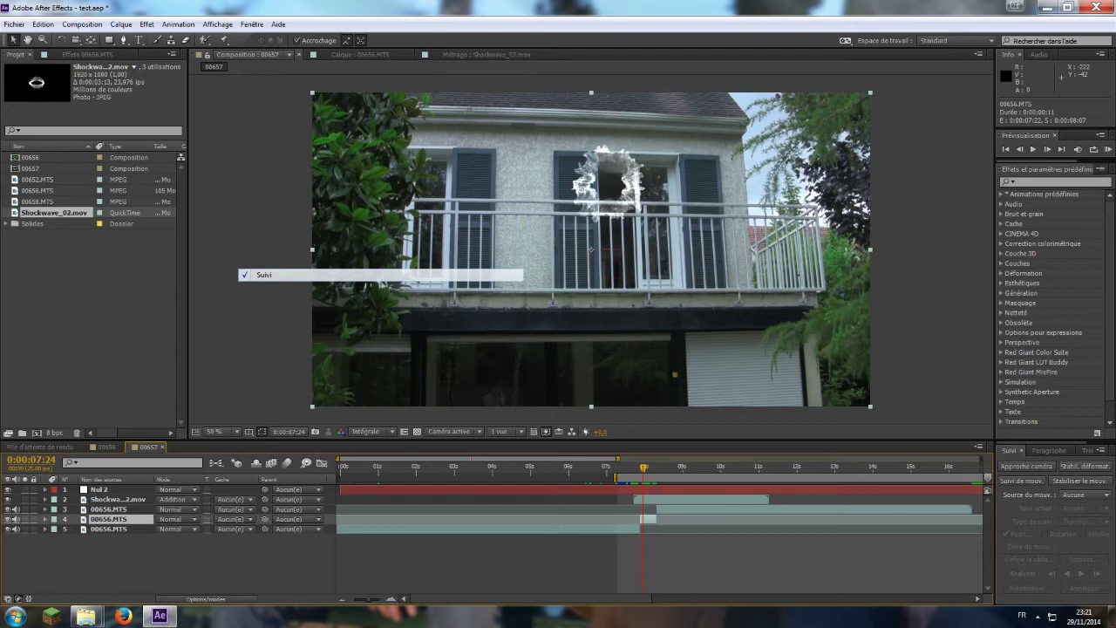
{"action": "left_click", "coordinate": [252, 24]}
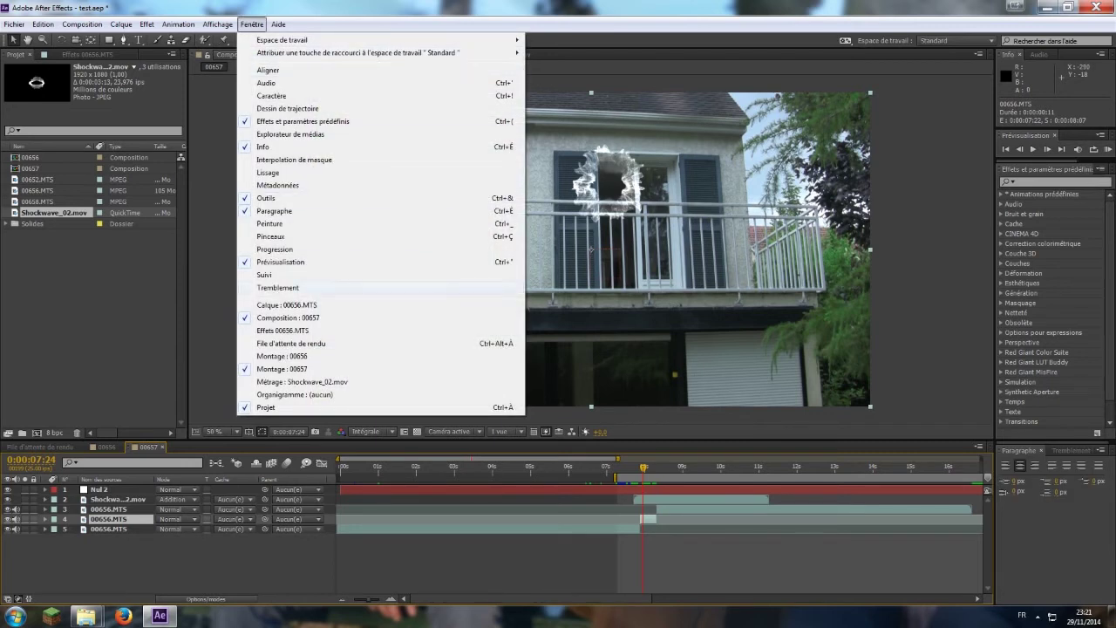
{"action": "left_click", "coordinate": [264, 275]}
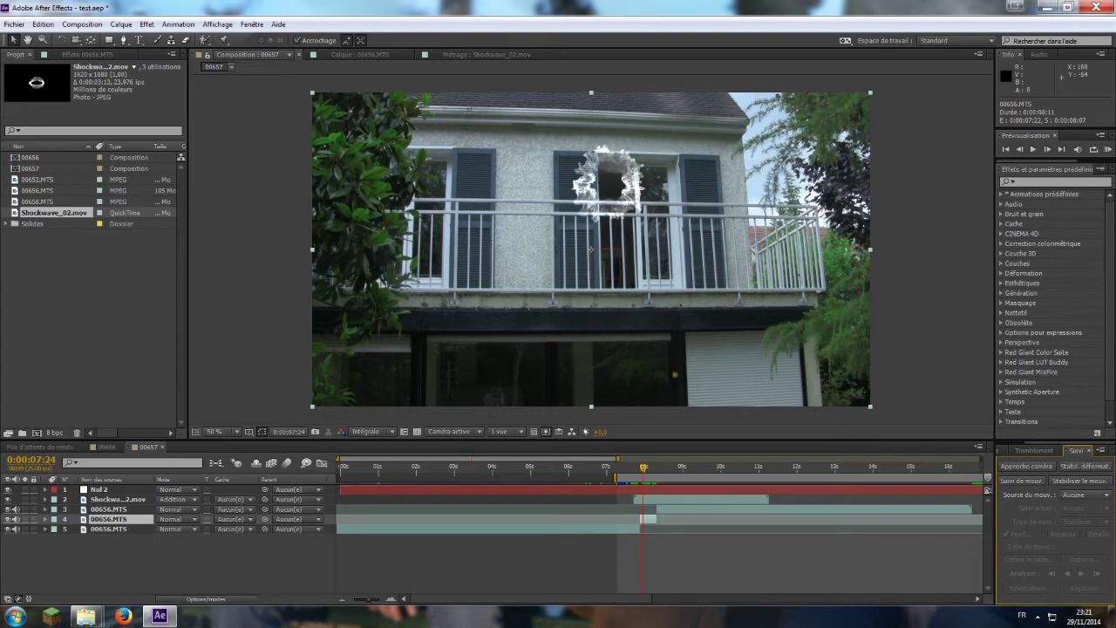
{"action": "left_click_drag", "start_coordinate": [1077, 451], "coordinate": [1004, 451]}
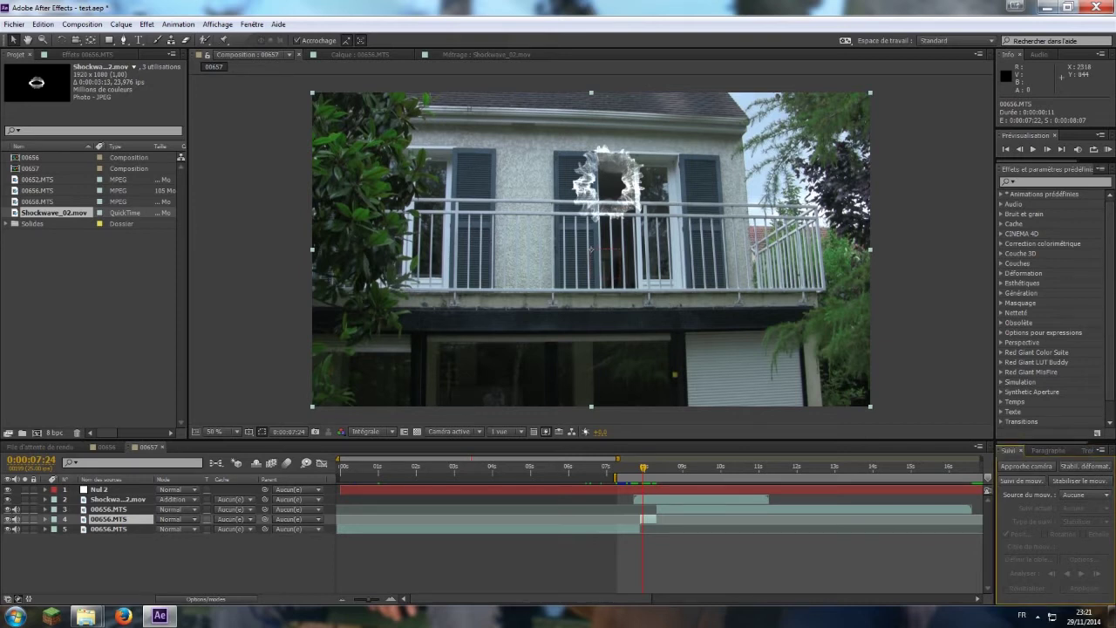
Create a motion track on the short 00656.MTS clip, with Nul 2 as the motion target
{"action": "left_click", "coordinate": [1021, 480]}
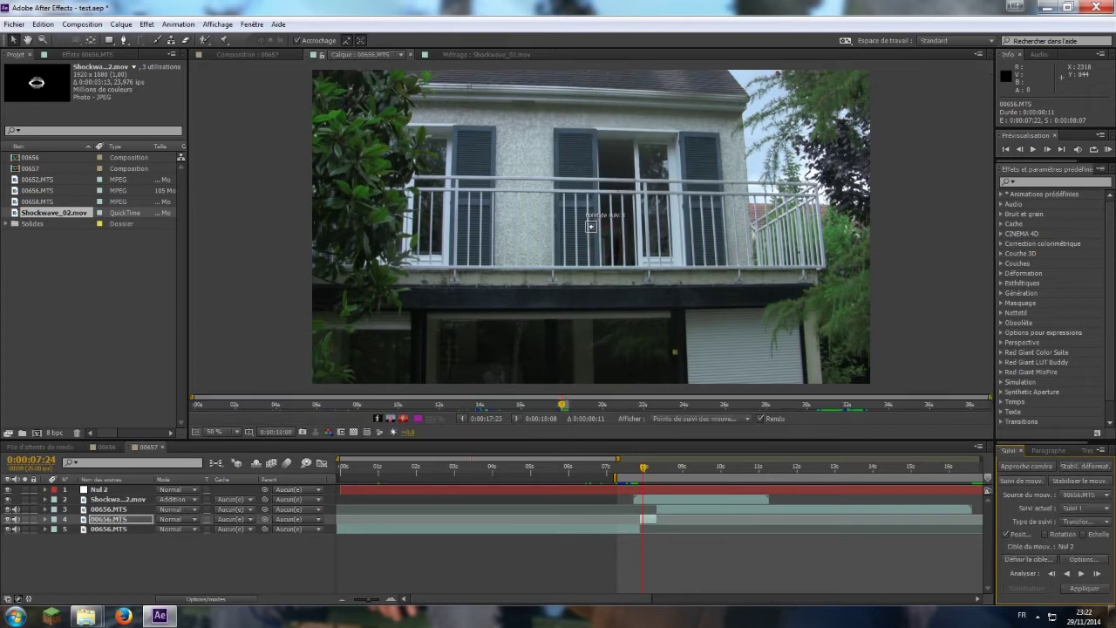
{"action": "left_click", "coordinate": [1029, 559]}
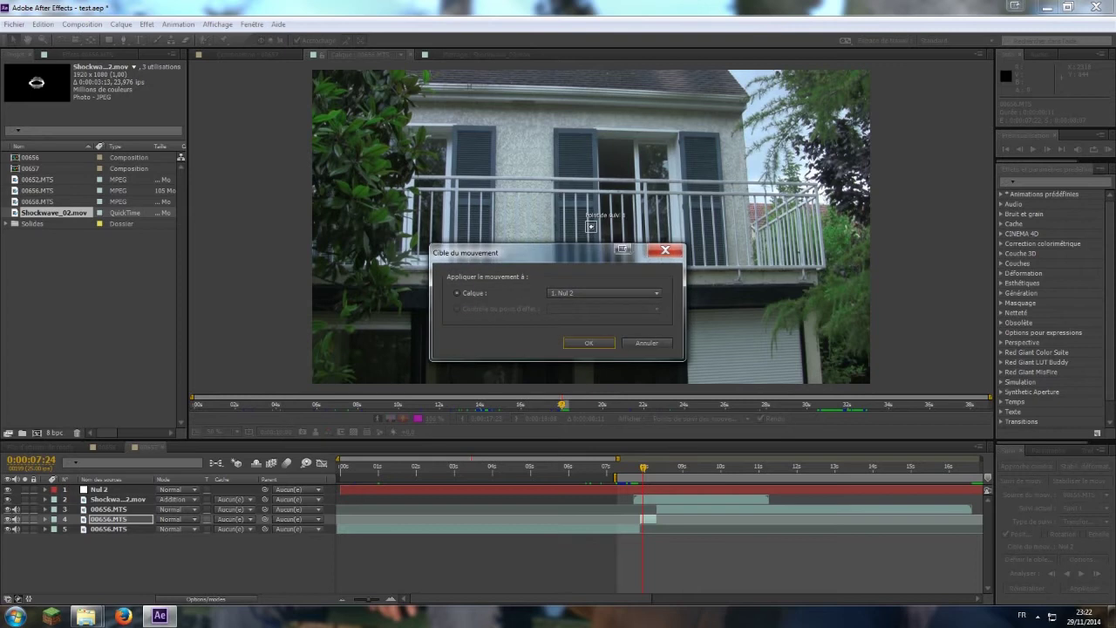
{"action": "key", "text": "Return"}
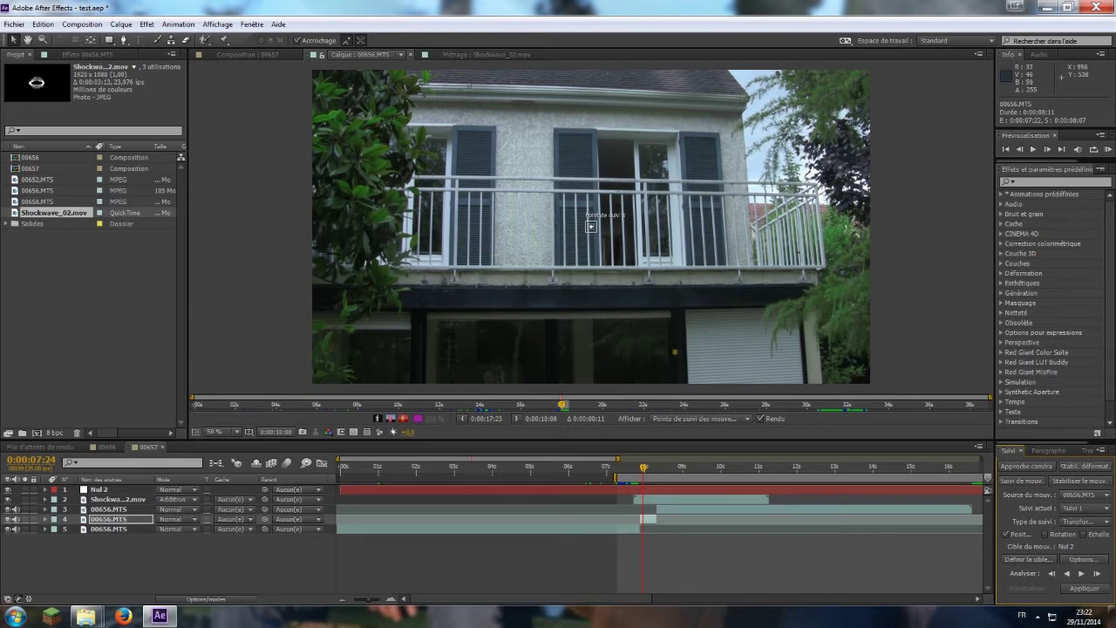
Place the track point on the small yellow marker beside the roller shutter and fit its feature region to the marker
{"action": "left_click_drag", "start_coordinate": [592, 226], "coordinate": [675, 351]}
{"action": "scroll", "coordinate": [675, 352], "scroll_direction": "up", "scroll_amount": 5}
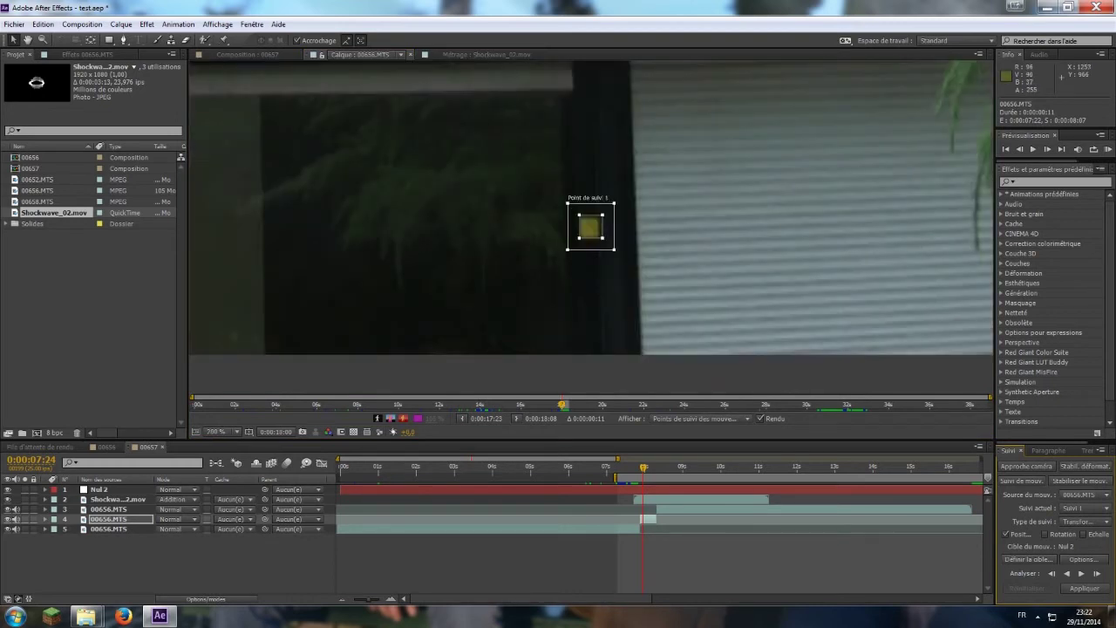
{"action": "left_click_drag", "start_coordinate": [603, 238], "coordinate": [600, 235]}
Stretch the track point's search region into a tall, narrow vertical area and return to the clip's first frame, 0:00:07:22
{"action": "scroll", "coordinate": [708, 335], "scroll_direction": "down", "scroll_amount": 5}
{"action": "left_click_drag", "start_coordinate": [602, 238], "coordinate": [608, 294]}
{"action": "scroll", "coordinate": [609, 295], "scroll_direction": "down", "scroll_amount": 2}
{"action": "left_click_drag", "start_coordinate": [595, 209], "coordinate": [601, 183]}
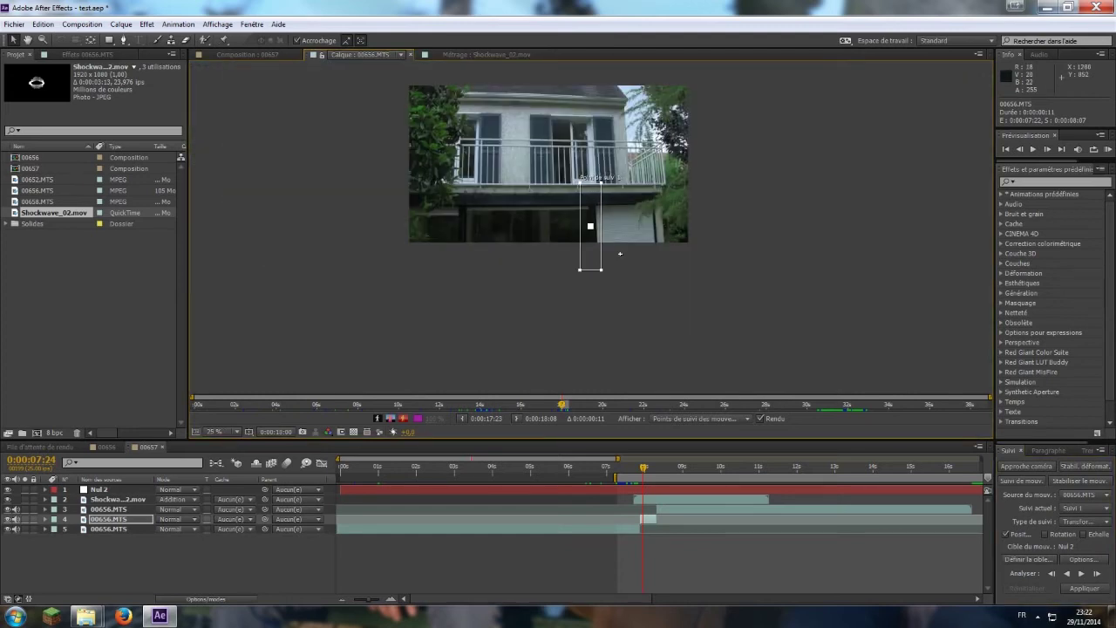
{"action": "scroll", "coordinate": [620, 254], "scroll_direction": "up", "scroll_amount": 2}
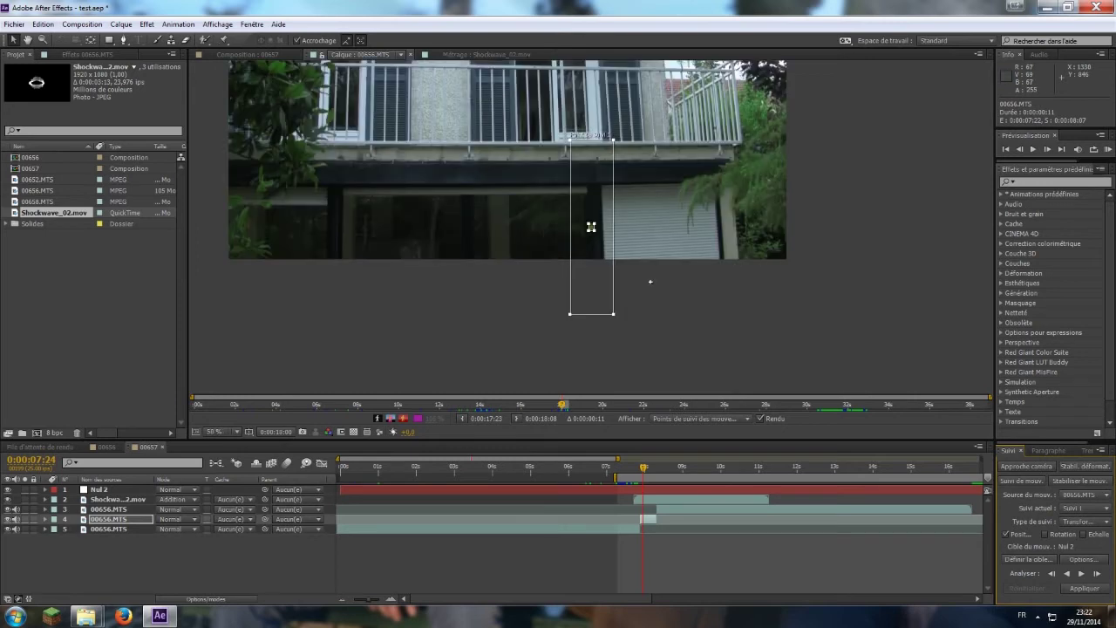
{"action": "scroll", "coordinate": [620, 254], "scroll_direction": "down", "scroll_amount": 2}
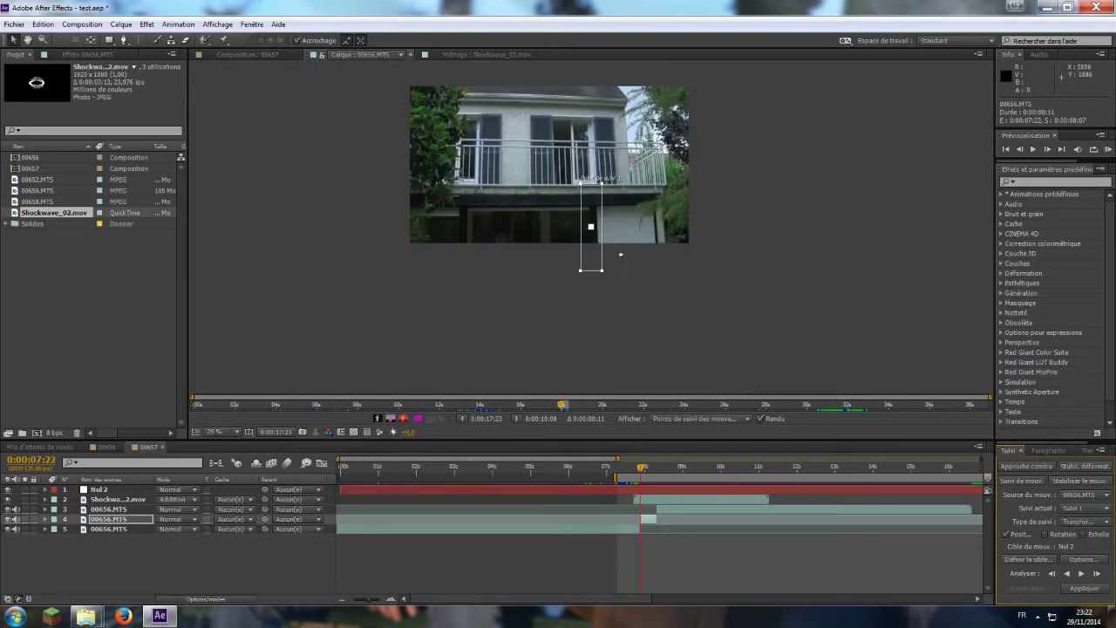
Analyze the track forward from 0:00:07:22, manually correcting the point from 0:00:08:02 frame by frame to 0:00:08:07
{"action": "scroll", "coordinate": [592, 227], "scroll_direction": "up", "scroll_amount": 4}
{"action": "scroll", "coordinate": [590, 226], "scroll_direction": "down", "scroll_amount": 6}
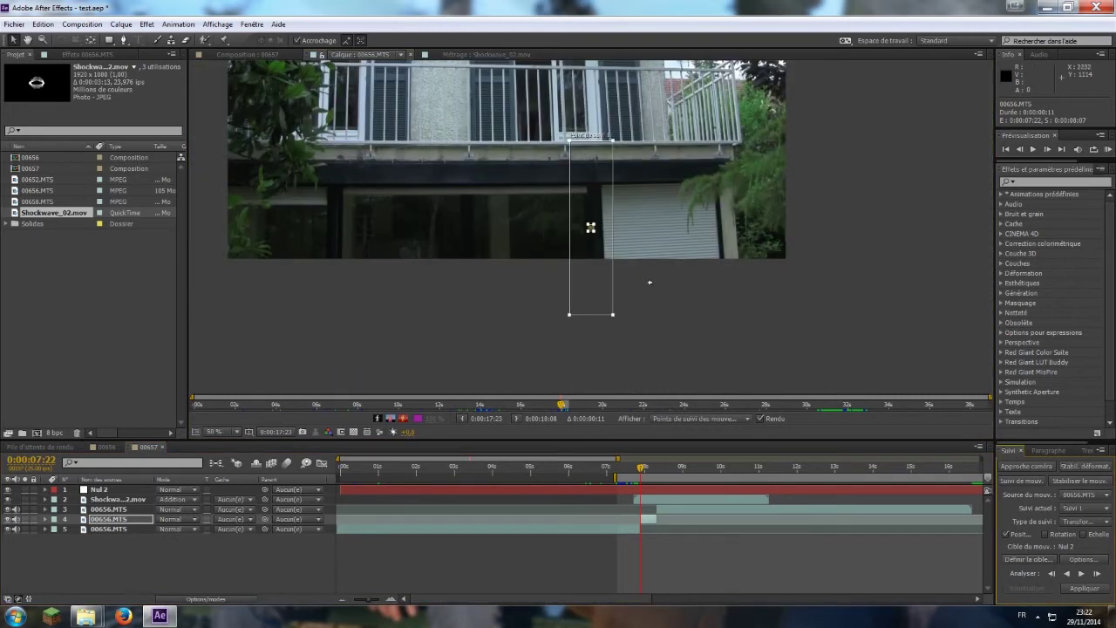
{"action": "left_click", "coordinate": [1081, 573]}
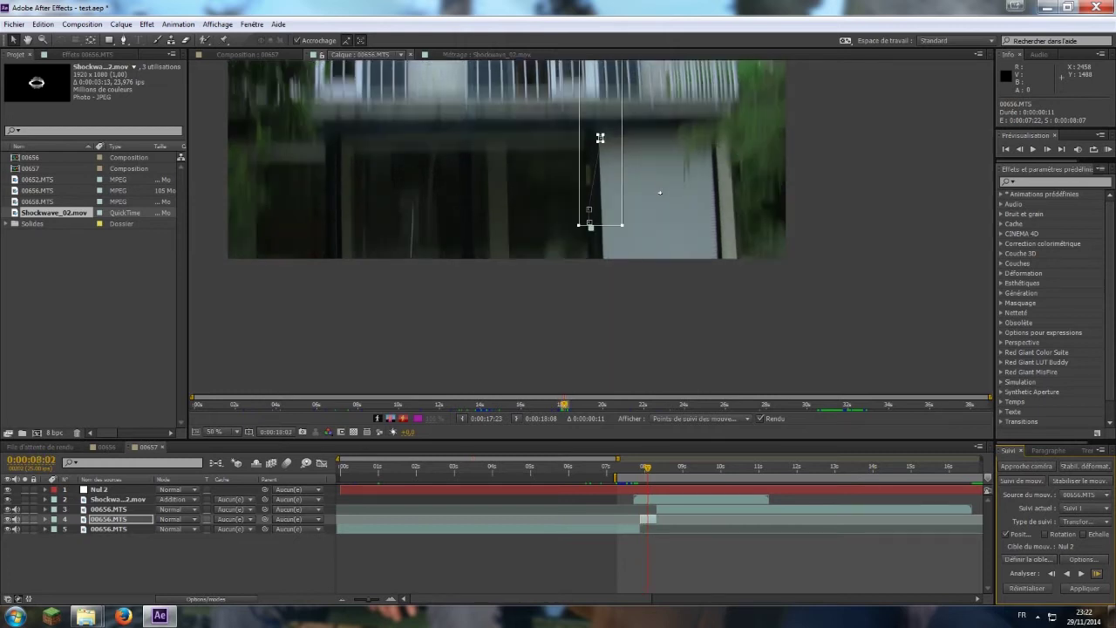
{"action": "left_click_drag", "start_coordinate": [660, 192], "coordinate": [649, 245]}
{"action": "key", "text": "Page_Down"}
{"action": "key", "text": "Page_Down"}
{"action": "key", "text": "Page_Down"}
{"action": "key", "text": "Page_Down"}
{"action": "key", "text": "Page_Down"}
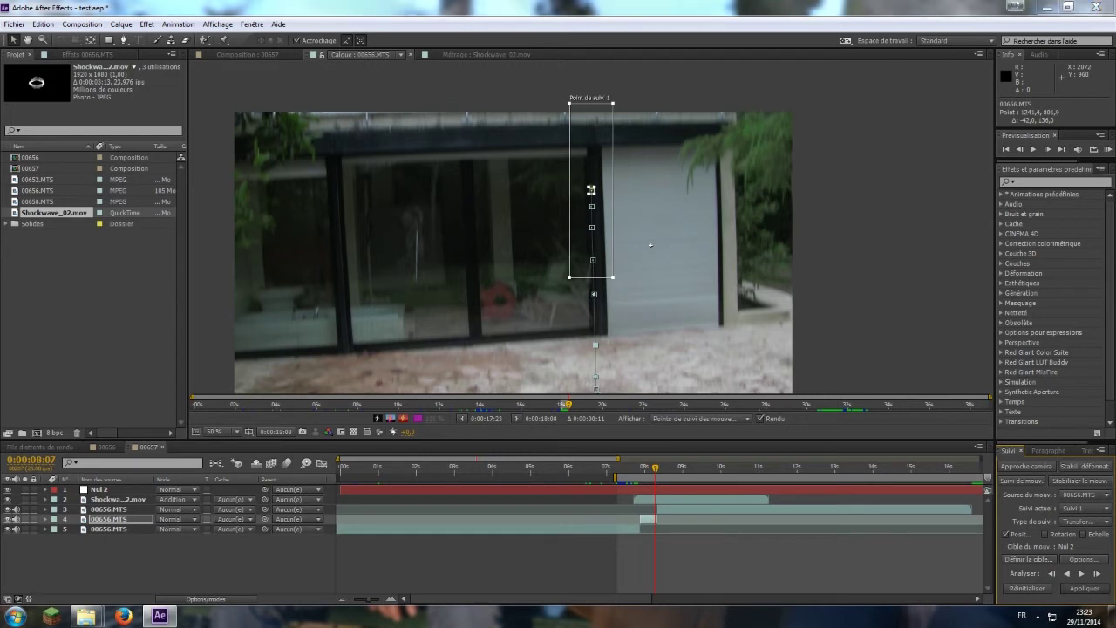
Apply the tracked motion to the Nul 2 layer and play back the result
{"action": "left_click", "coordinate": [1083, 588]}
{"action": "key", "text": "Return"}
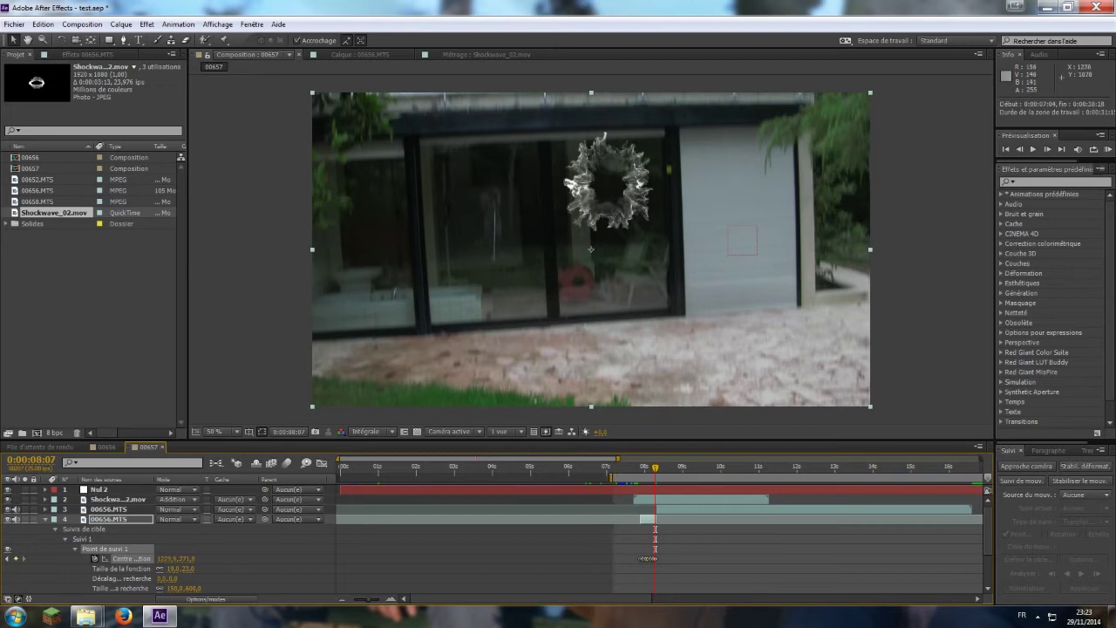
{"action": "key", "text": "space"}
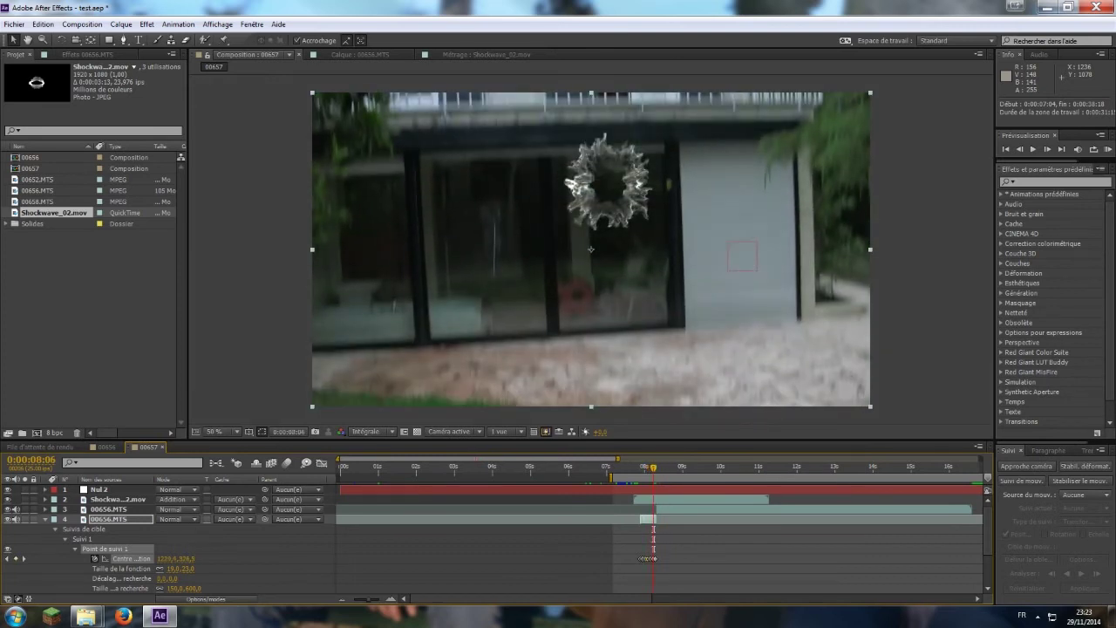
Parent the Shockwave_02.mov layer to Nul 2 and, near 0:00:07:18, move the shockwave back over the man on the balcony
{"action": "left_click", "coordinate": [701, 499]}
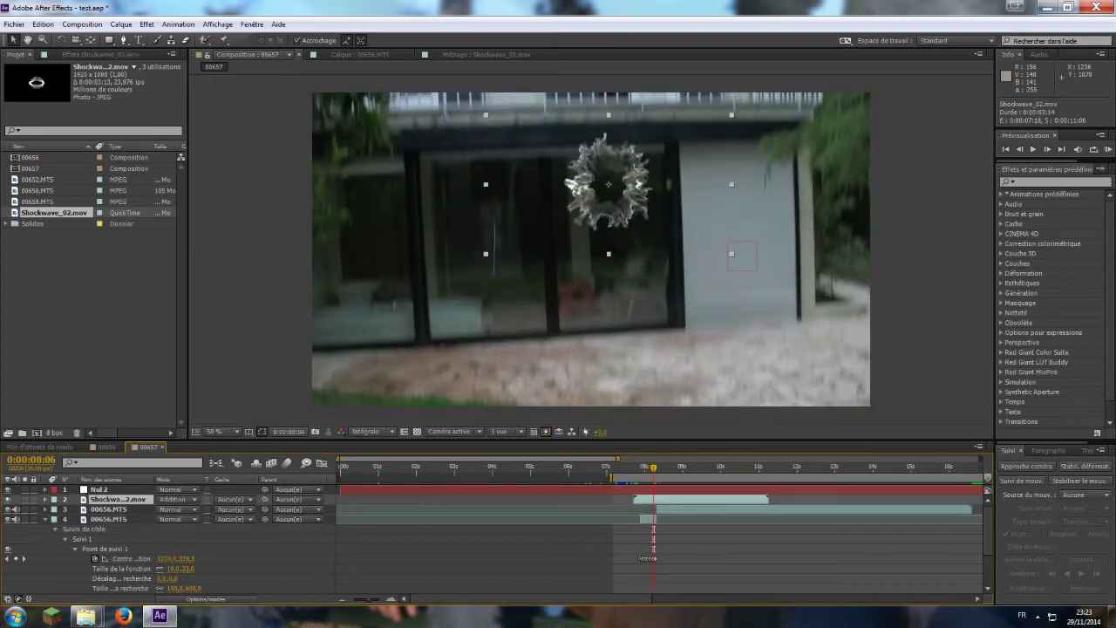
{"action": "left_click_drag", "start_coordinate": [264, 498], "coordinate": [96, 490]}
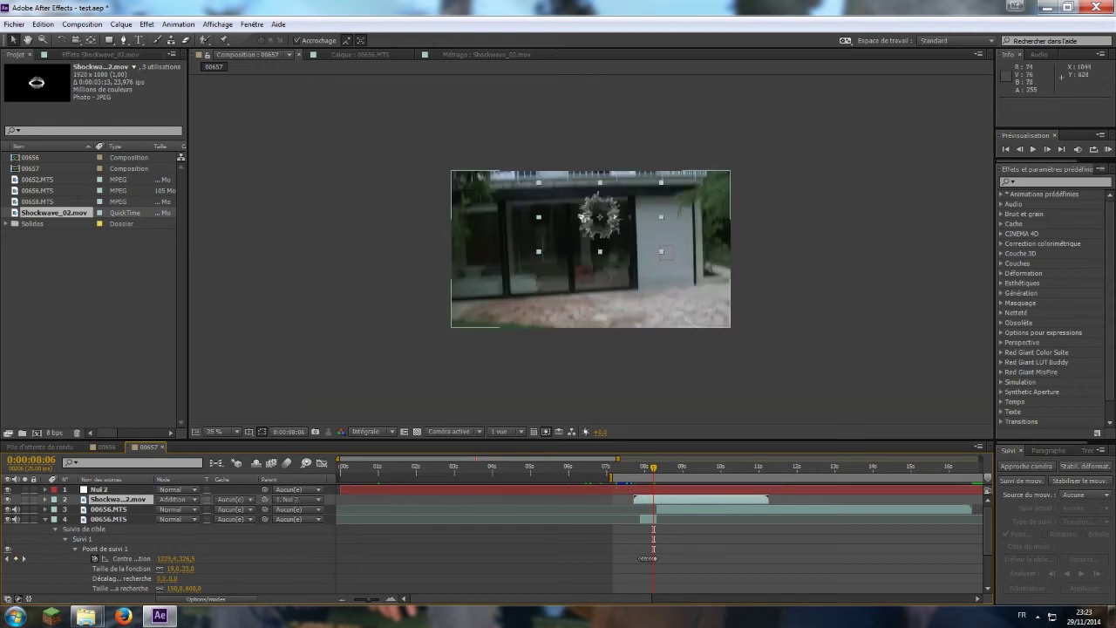
{"action": "left_click_drag", "start_coordinate": [653, 468], "coordinate": [634, 468]}
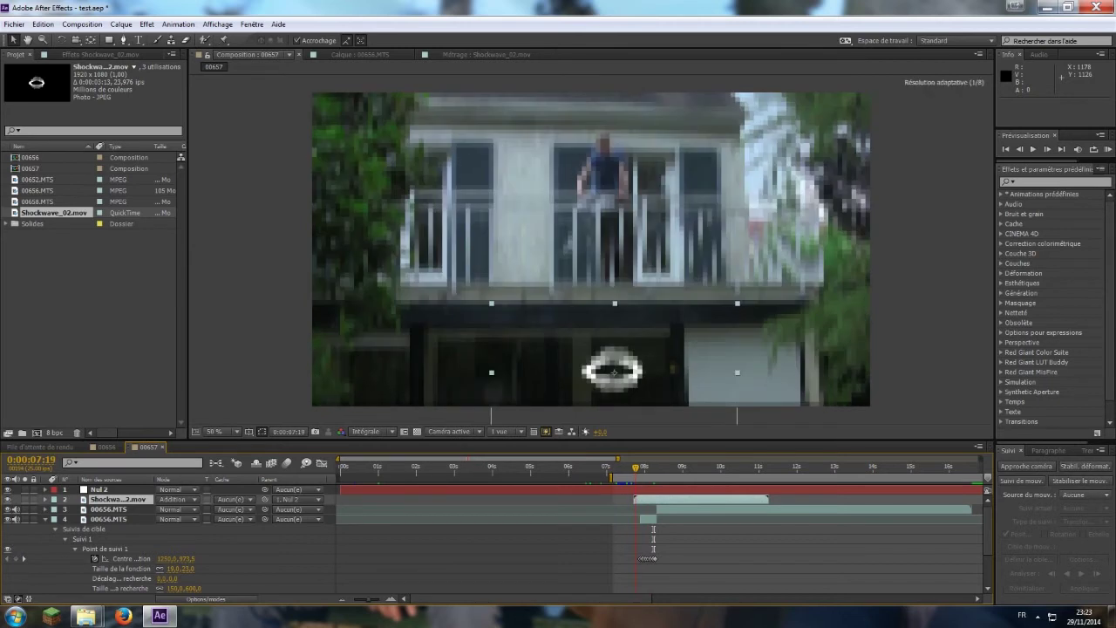
{"action": "left_click_drag", "start_coordinate": [615, 372], "coordinate": [603, 189]}
Examine the tracked shockwave frame by frame up to 0:00:08:07, and run a RAM preview of the sequence
{"action": "left_click_drag", "start_coordinate": [633, 468], "coordinate": [636, 469]}
{"action": "key", "text": "Page_Down"}
{"action": "key", "text": "Page_Down"}
{"action": "key", "text": "Page_Down"}
{"action": "key", "text": "Page_Down"}
{"action": "key", "text": "Page_Down"}
{"action": "key", "text": "Page_Down"}
{"action": "key", "text": "Page_Down"}
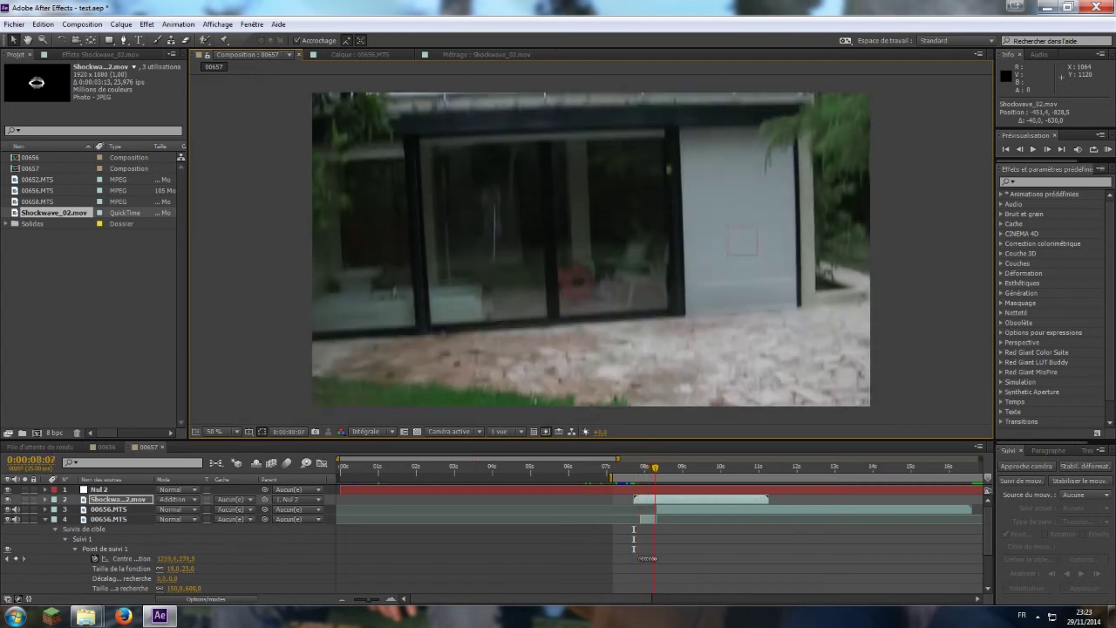
{"action": "key", "text": "KP_0"}
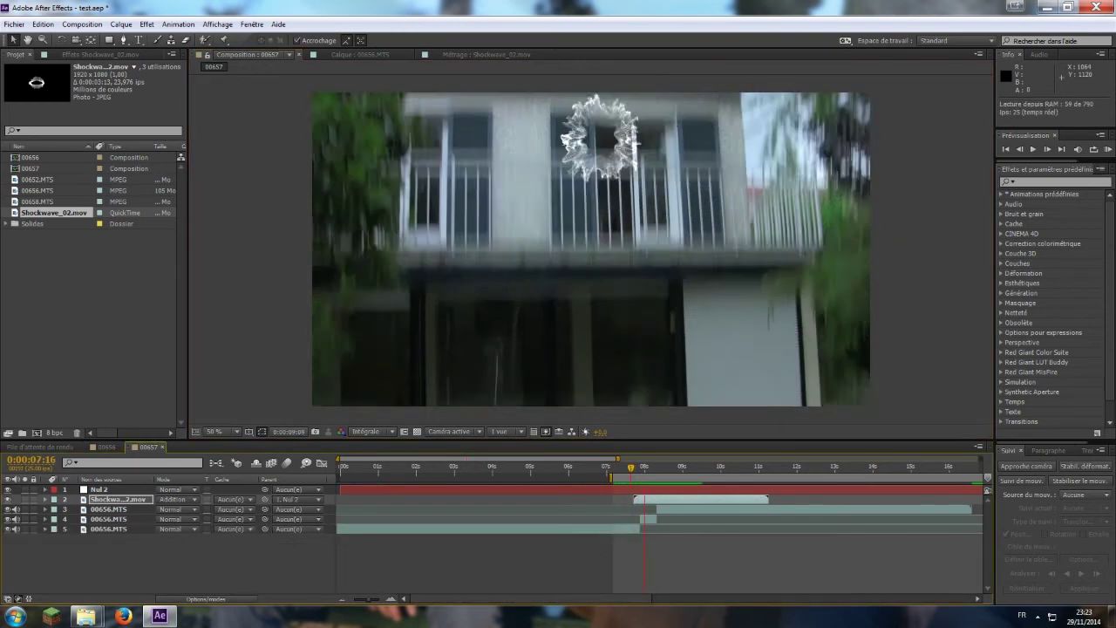
{"action": "key", "text": "space"}
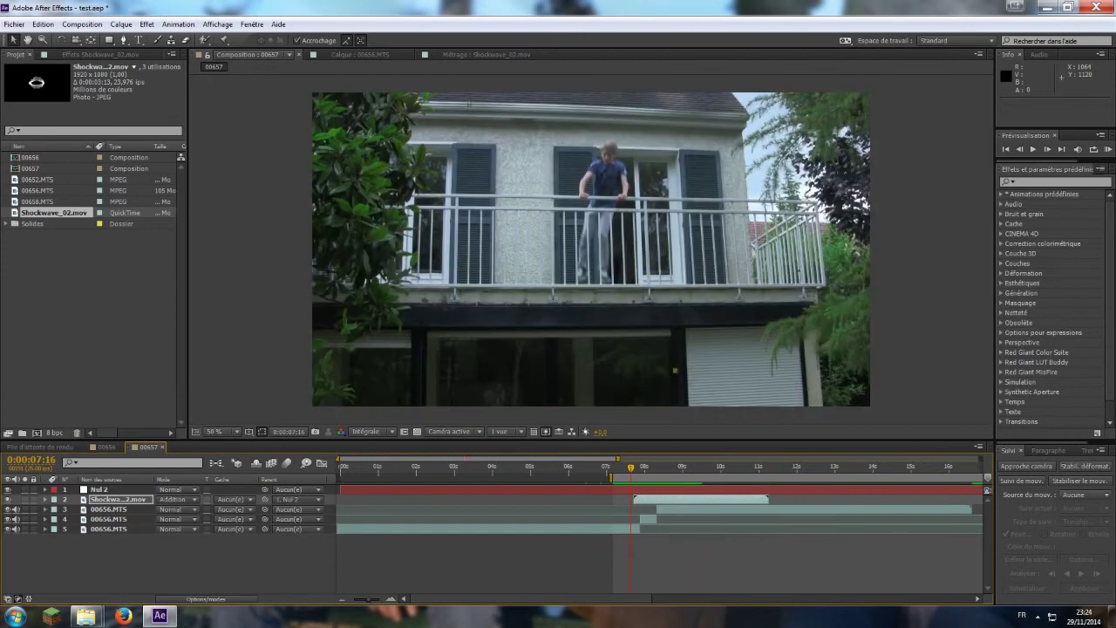
Time-stretch the Shockwave_02.mov layer to a new duration of 0:00:01:10, holding its in-point, and preview the faster effect
{"action": "right_click", "coordinate": [695, 118]}
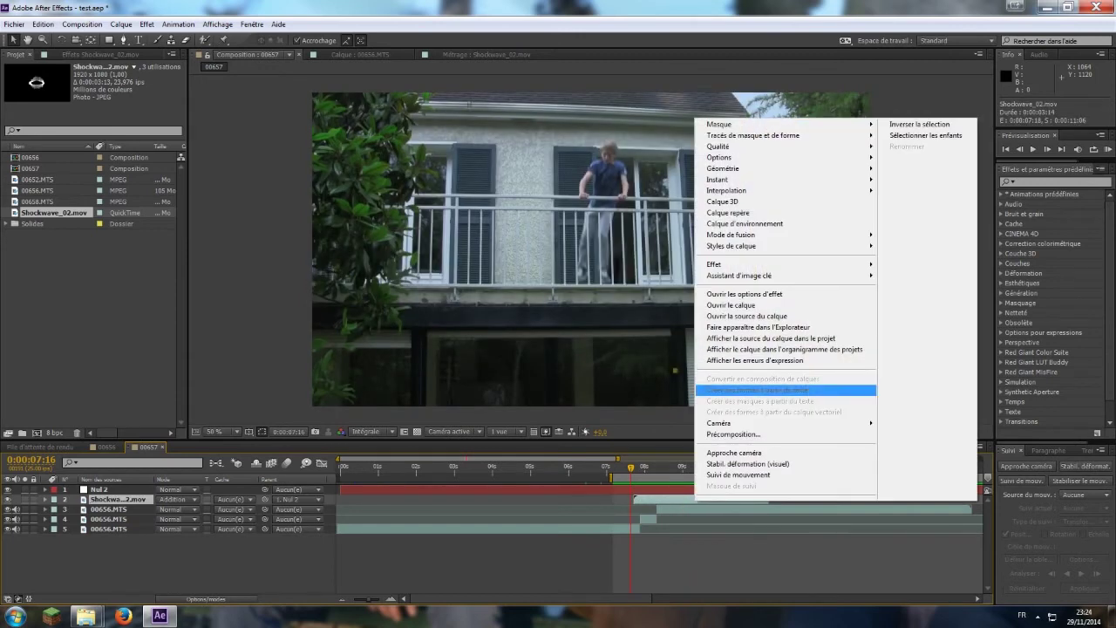
{"action": "mouse_move", "coordinate": [785, 179]}
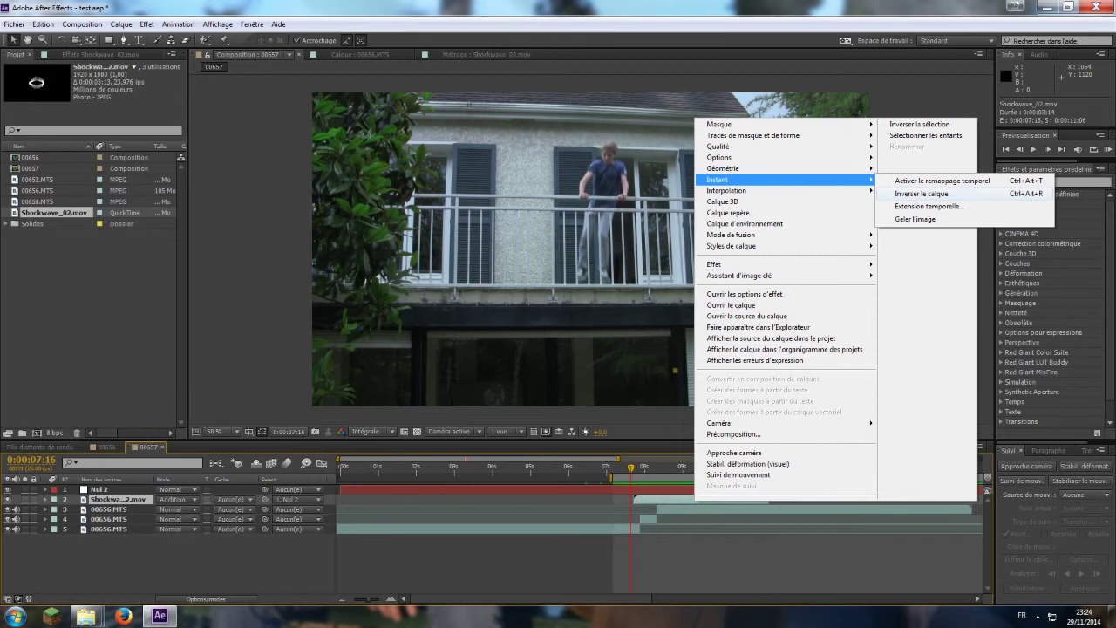
{"action": "left_click", "coordinate": [929, 206]}
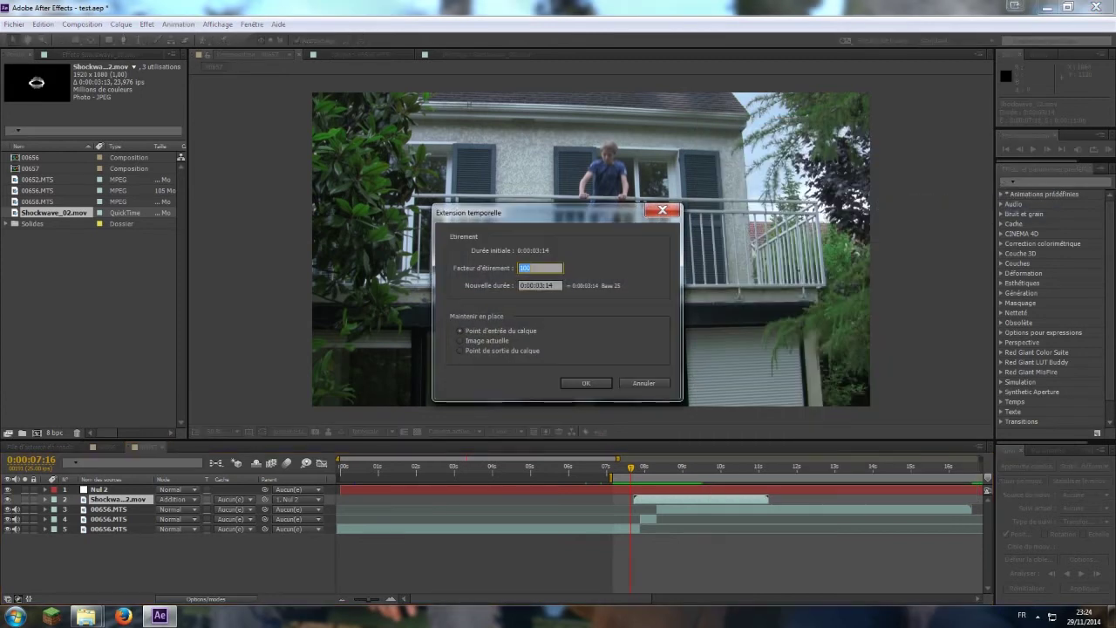
{"action": "left_click_drag", "start_coordinate": [544, 285], "coordinate": [539, 285]}
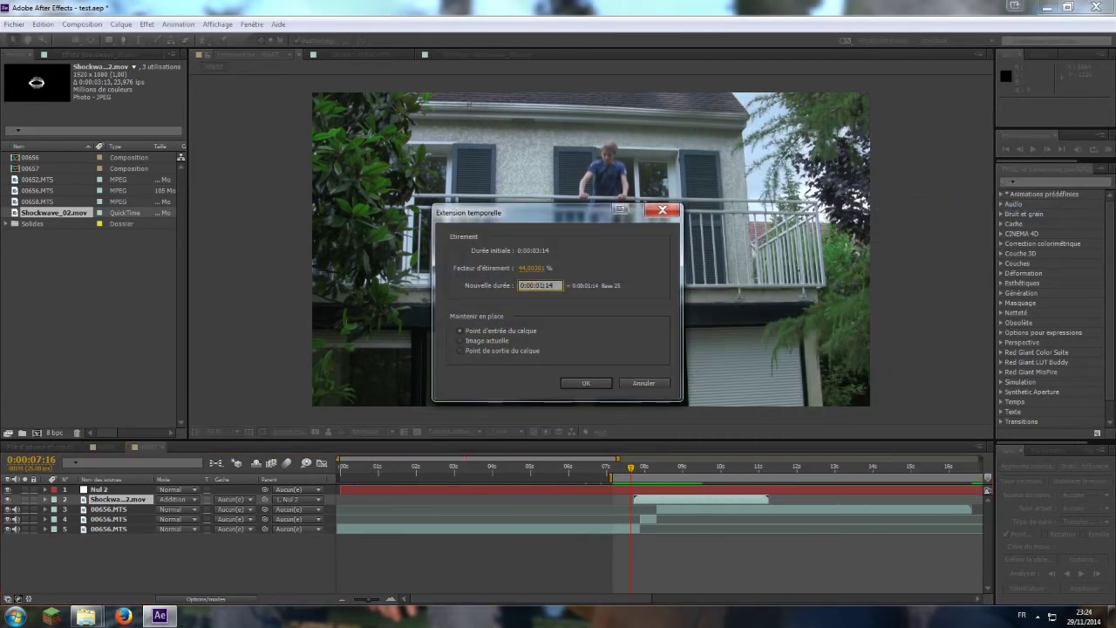
{"action": "key", "text": "Return"}
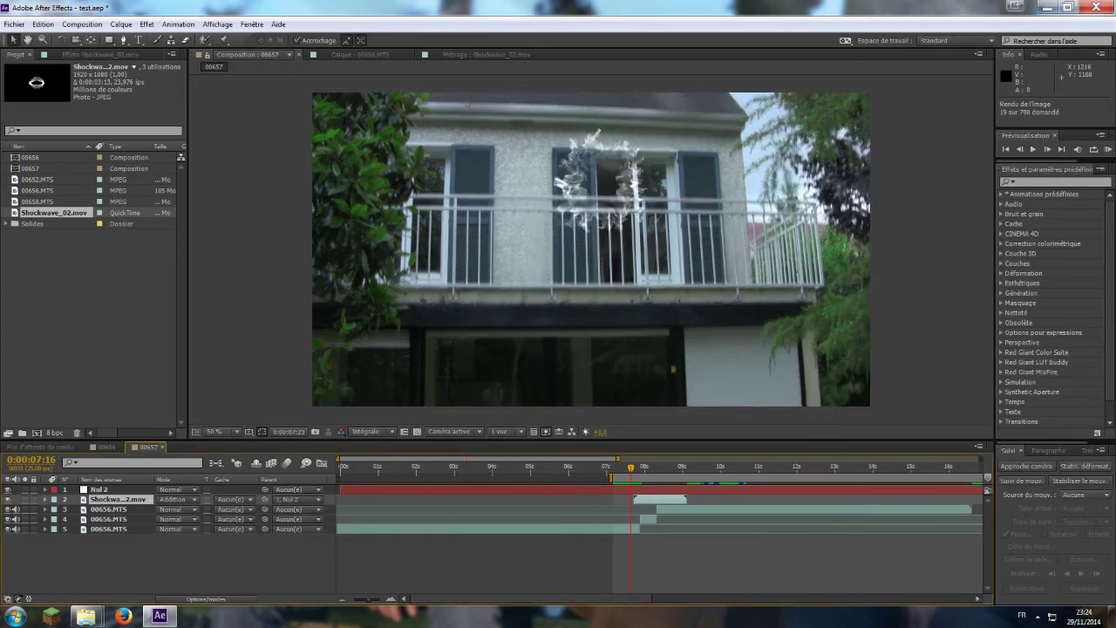
{"action": "key", "text": "space"}
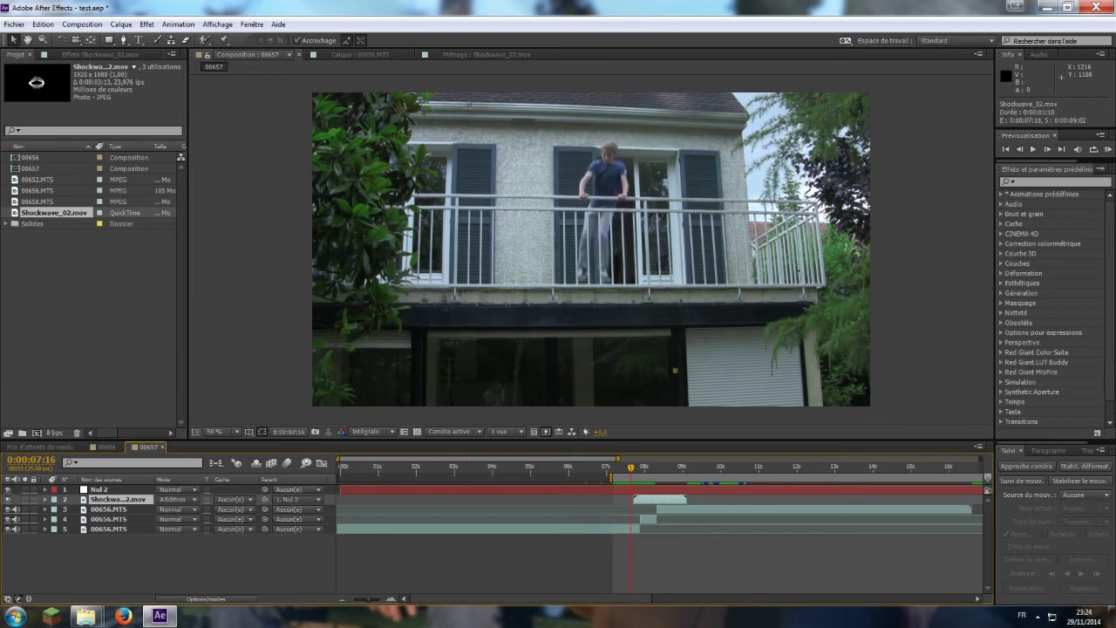
Duplicate the Shockwave_02.mov layer and set the upper copy's parent to Aucun(e)
{"action": "key", "text": "ctrl+d"}
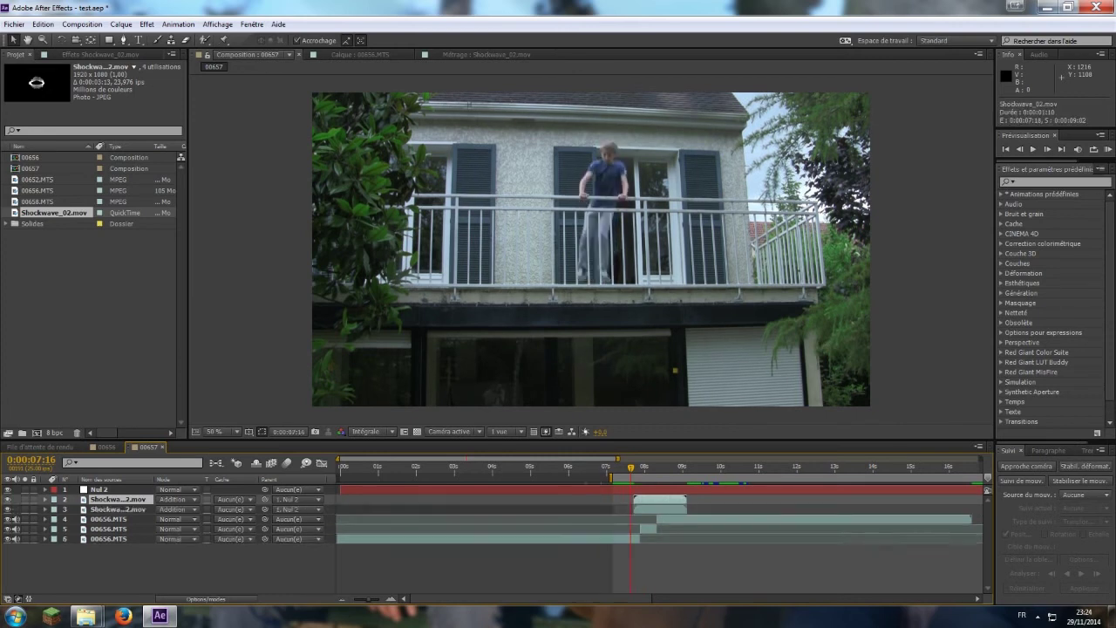
{"action": "left_click", "coordinate": [296, 499]}
{"action": "left_click", "coordinate": [297, 511]}
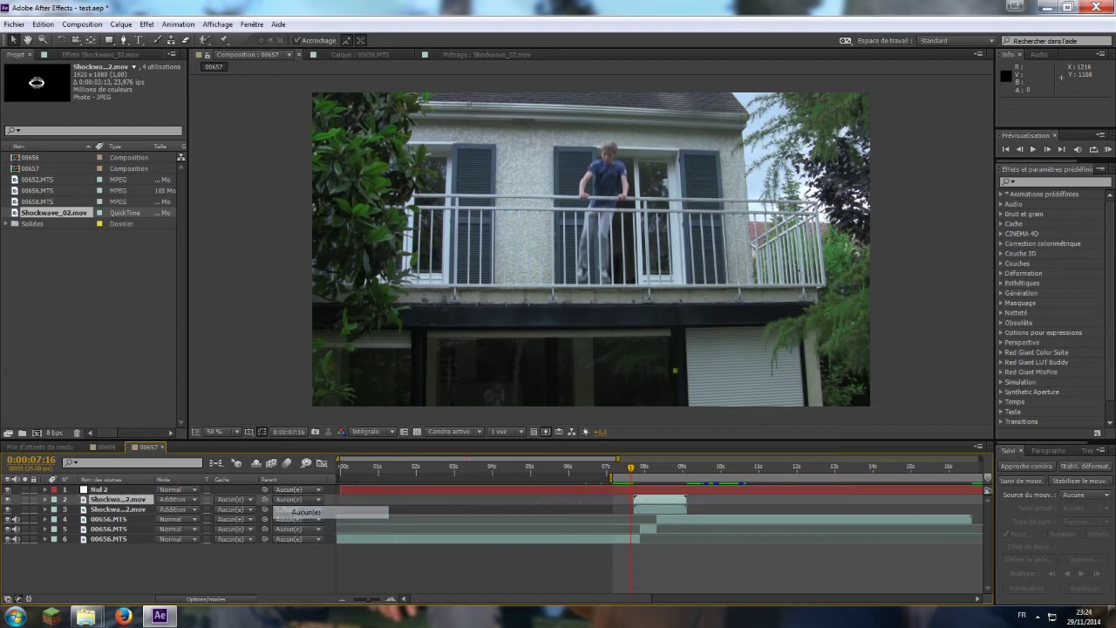
{"action": "key", "text": "p"}
{"action": "key", "text": "p"}
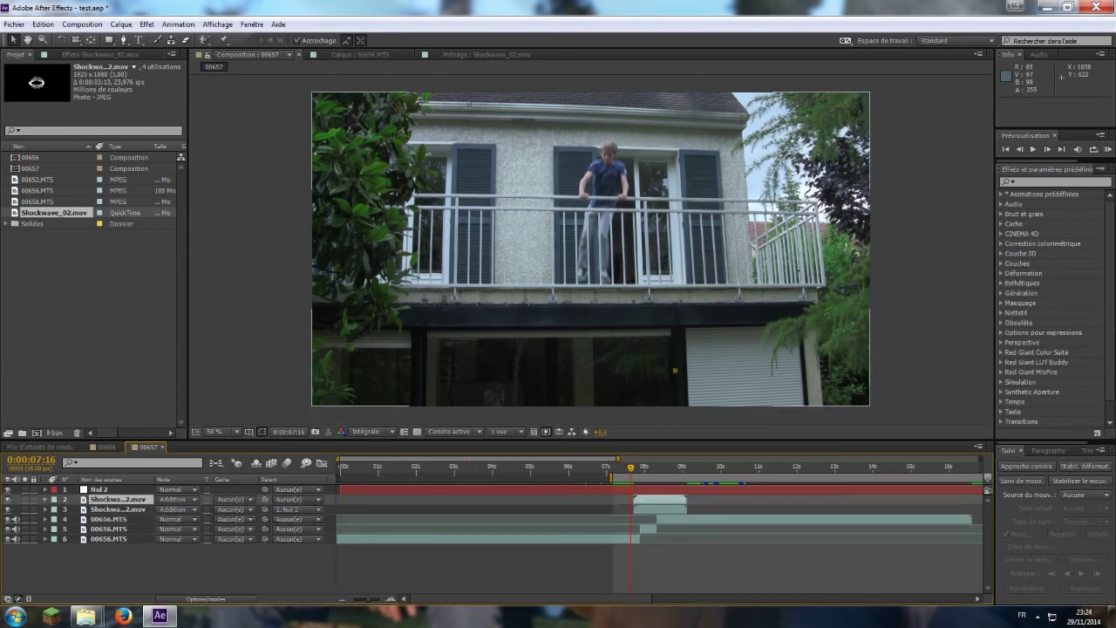
Near 0:00:08:03, move the unparented shockwave copy off the balcony toward the landing area and check the frames up to 0:00:08:06
{"action": "key", "text": "comma"}
{"action": "scroll", "coordinate": [591, 250], "scroll_direction": "down", "scroll_amount": 1}
{"action": "scroll", "coordinate": [592, 249], "scroll_direction": "up", "scroll_amount": 1}
{"action": "left_click_drag", "start_coordinate": [630, 467], "coordinate": [649, 467]}
{"action": "left_click_drag", "start_coordinate": [596, 218], "coordinate": [657, 282]}
{"action": "scroll", "coordinate": [656, 281], "scroll_direction": "up", "scroll_amount": 1}
{"action": "key", "text": "Page_Down"}
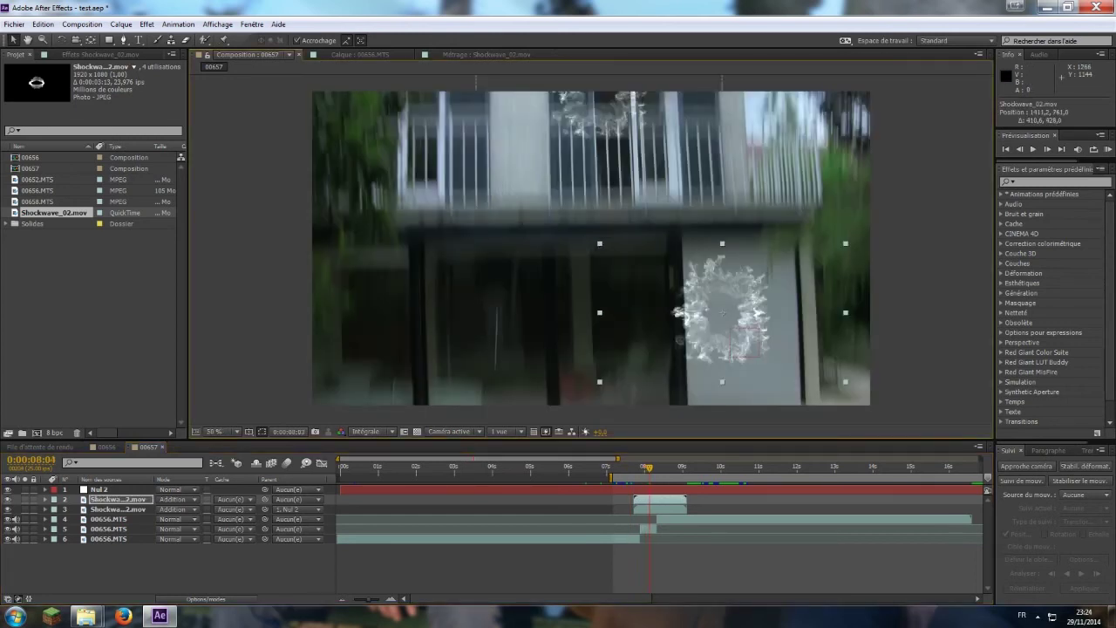
{"action": "key", "text": "Page_Down"}
{"action": "key", "text": "Page_Down"}
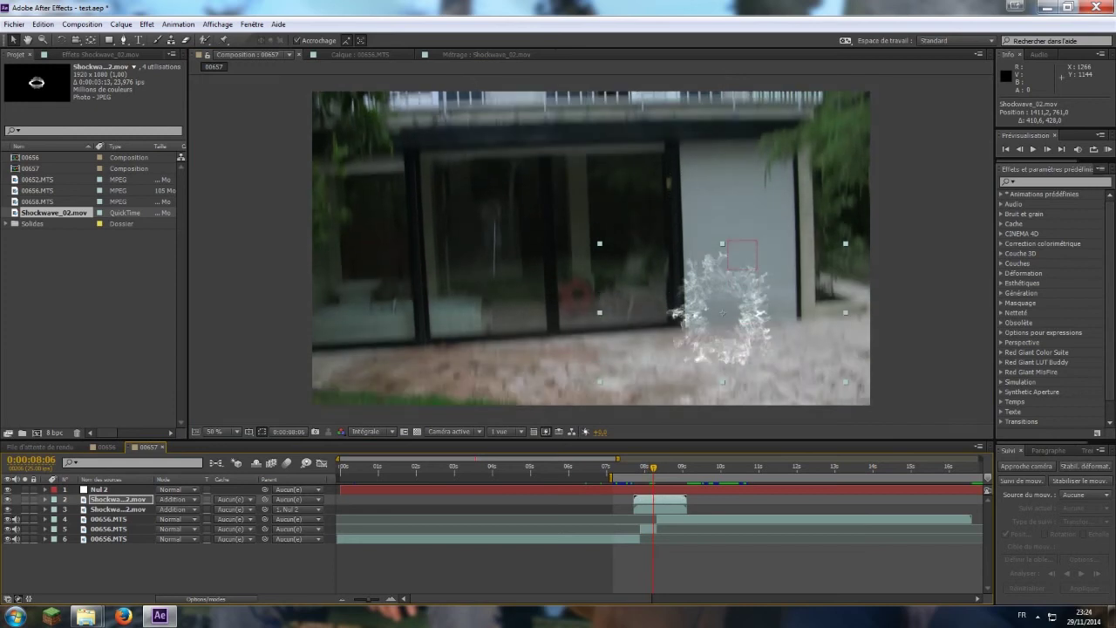
Shift the shockwave copy in time to begin with the landing shot at 0:00:08:07, and start the work area at 0:00:07:06
{"action": "left_click_drag", "start_coordinate": [660, 499], "coordinate": [711, 499]}
{"action": "left_click_drag", "start_coordinate": [653, 468], "coordinate": [612, 478]}
{"action": "key", "text": "Page_Up"}
{"action": "key", "text": "Page_Down"}
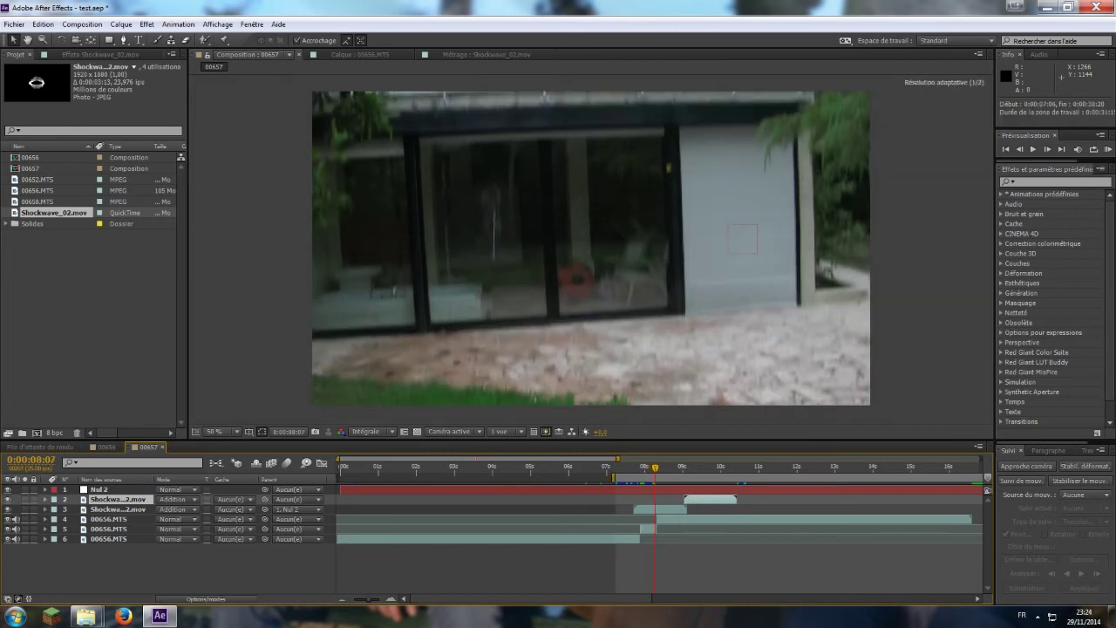
{"action": "key", "text": "bracketleft"}
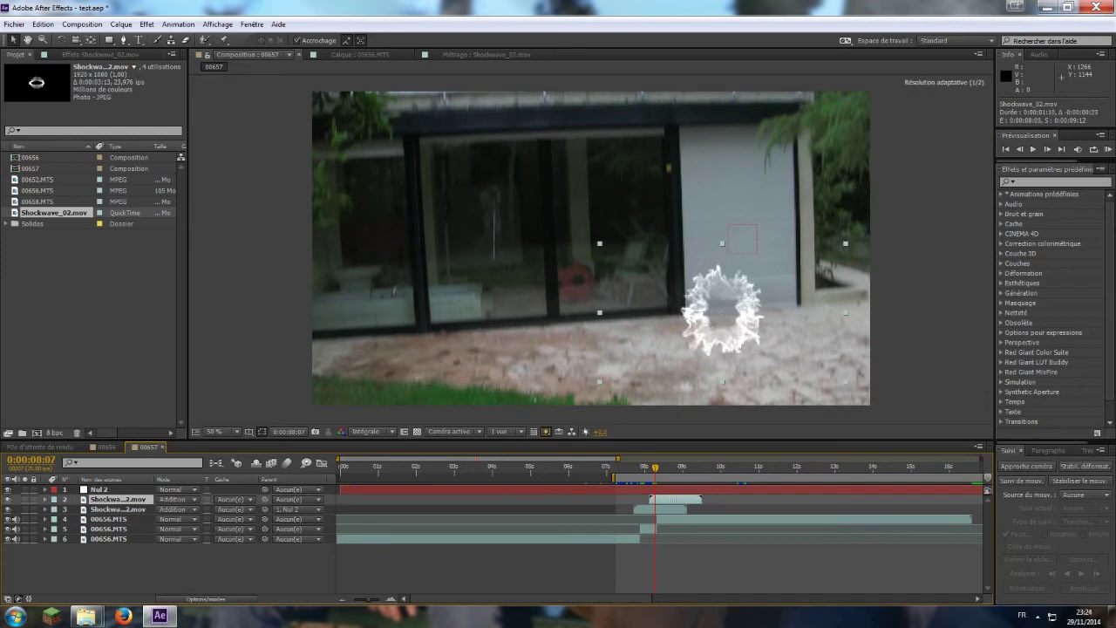
Position the shockwave copy over the landing man's torso in front of the windows and preview the sequence
{"action": "left_click_drag", "start_coordinate": [720, 374], "coordinate": [718, 269]}
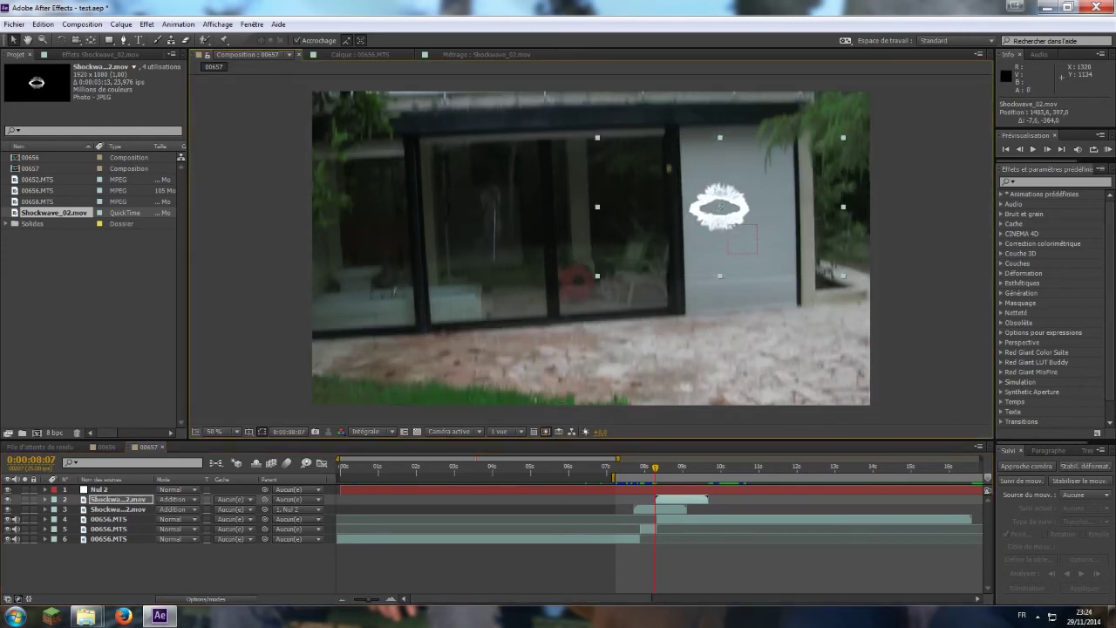
{"action": "key", "text": "Page_Down"}
{"action": "key", "text": "Page_Down"}
{"action": "key", "text": "Page_Down"}
{"action": "left_click_drag", "start_coordinate": [724, 225], "coordinate": [661, 206]}
{"action": "key", "text": "space"}
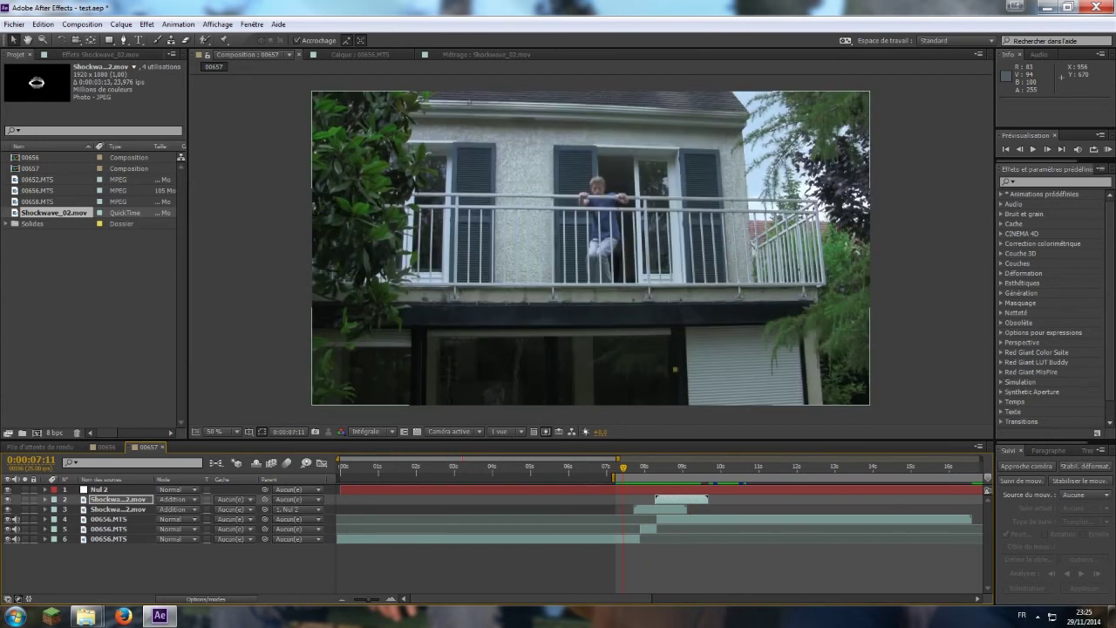
{"action": "left_click", "coordinate": [224, 308]}
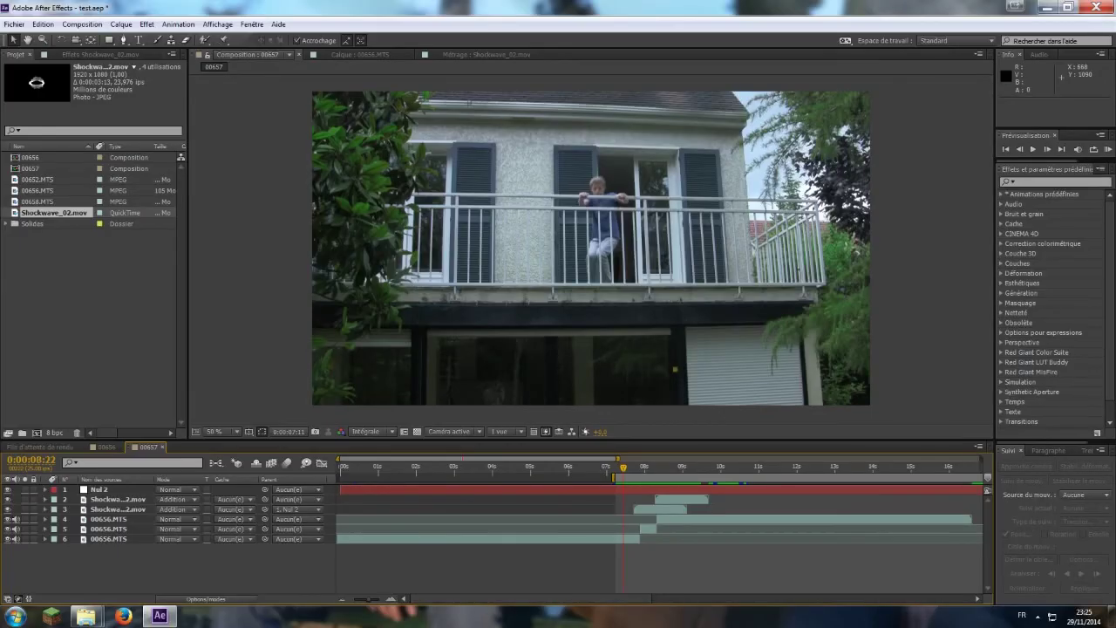
Examine the landing shockwave frame by frame, going back from 0:00:08:22 to 0:00:08:11
{"action": "key", "text": "Page_Up"}
{"action": "key", "text": "Page_Up"}
{"action": "key", "text": "Page_Up"}
{"action": "key", "text": "Page_Up"}
{"action": "key", "text": "Page_Up"}
{"action": "key", "text": "Page_Up"}
{"action": "key", "text": "Page_Up"}
{"action": "key", "text": "Page_Up"}
{"action": "key", "text": "Page_Up"}
{"action": "key", "text": "Page_Up"}
{"action": "key", "text": "Page_Up"}
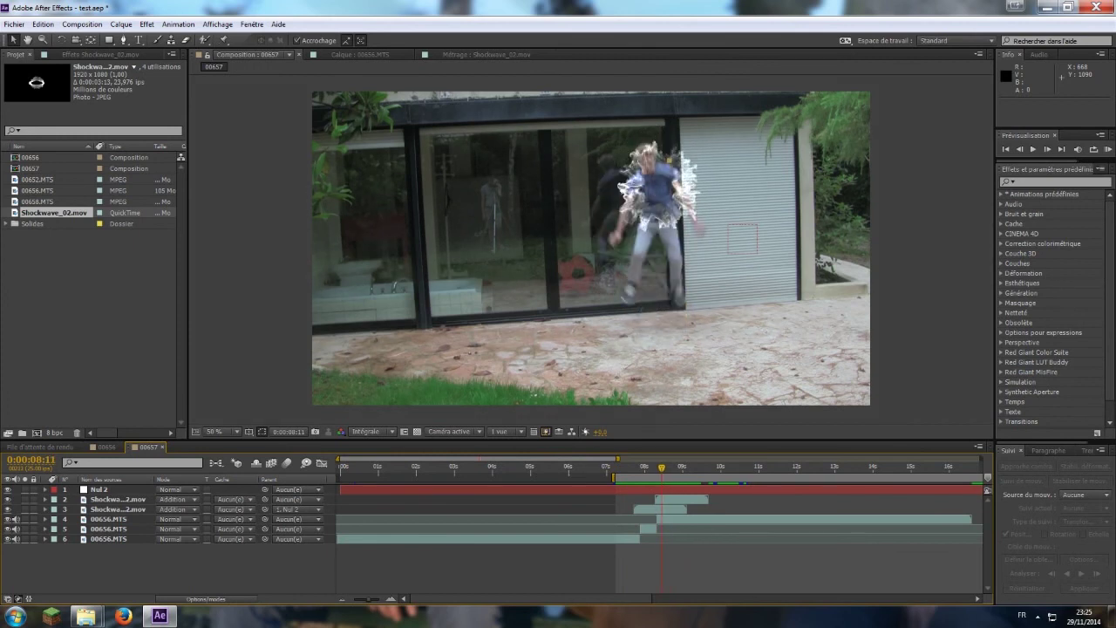